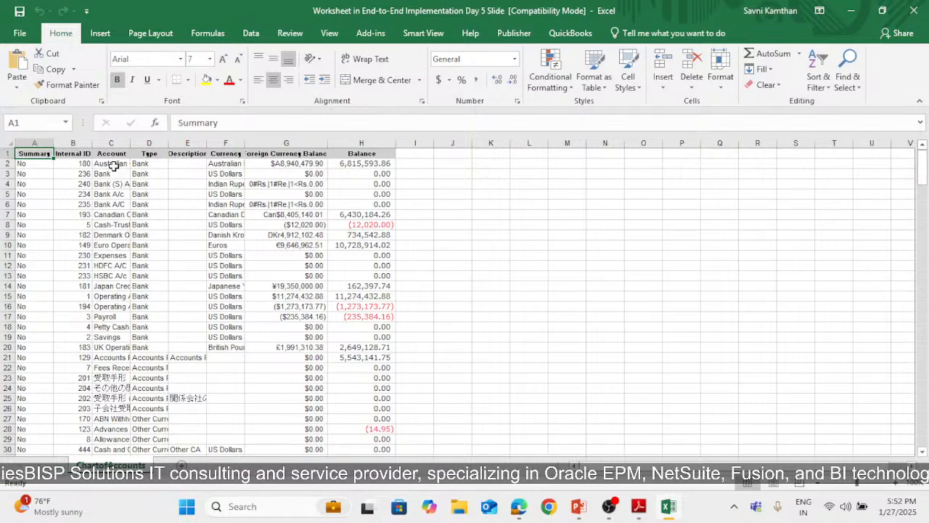
Review the account rows in the NetSuite chart of accounts worksheet, then close that workbook
{"action": "left_click_drag", "start_coordinate": [114, 165], "coordinate": [85, 437]}
{"action": "left_click", "coordinate": [232, 430]}
{"action": "scroll", "coordinate": [268, 415], "scroll_direction": "down", "scroll_amount": 3}
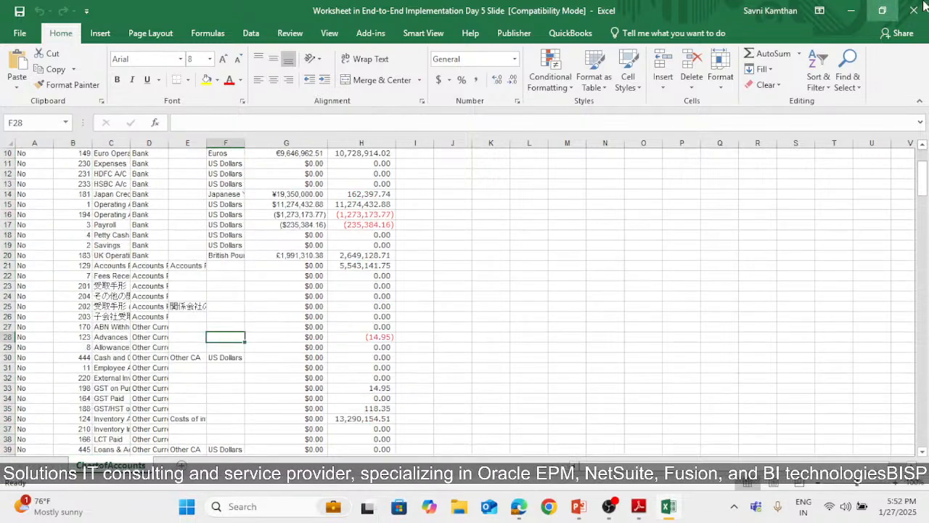
{"action": "left_click", "coordinate": [924, 6]}
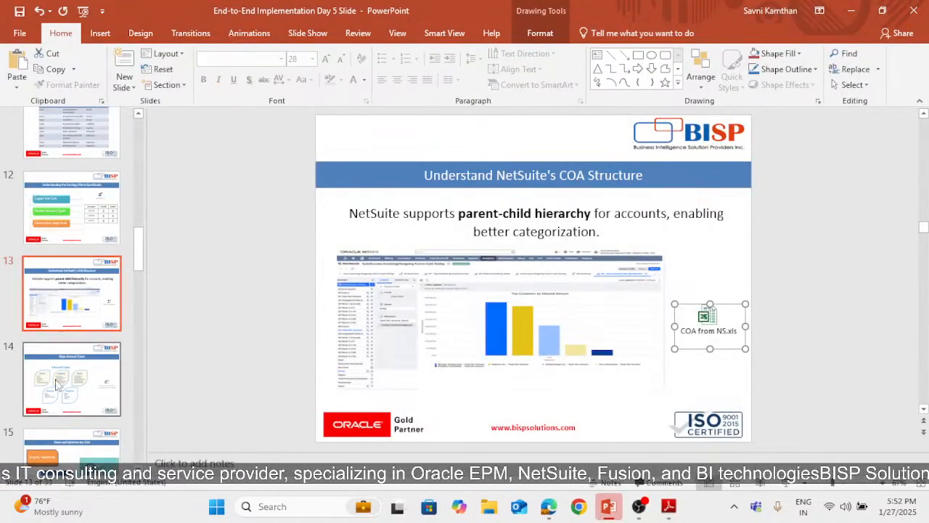
Open the embedded Charts of Accounts Final workbook from the Align Account Types slide at full size and view its NS COA sheet
{"action": "left_click", "coordinate": [58, 385]}
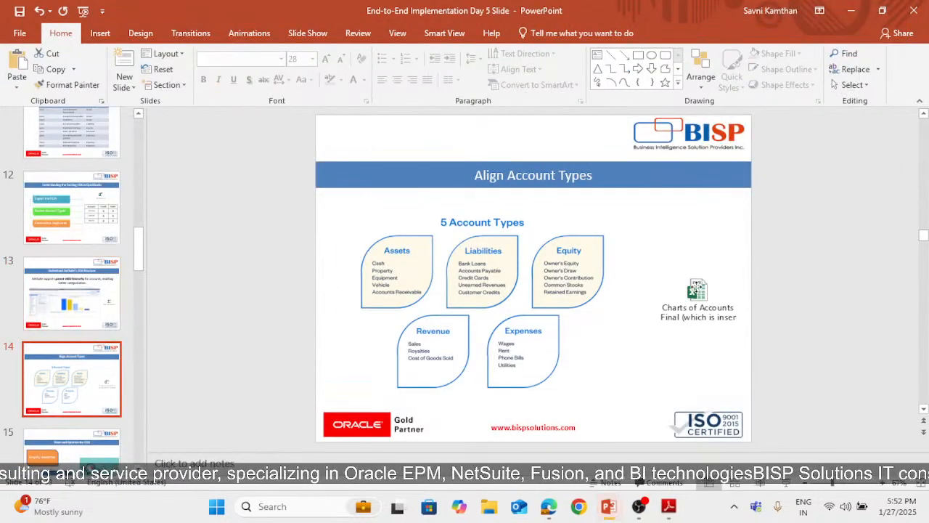
{"action": "left_click", "coordinate": [696, 288]}
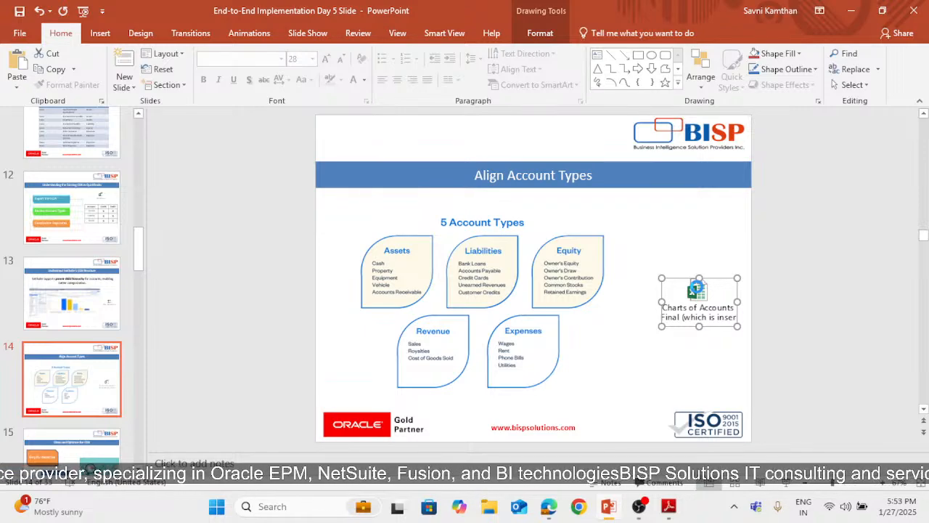
{"action": "double_click", "coordinate": [696, 289]}
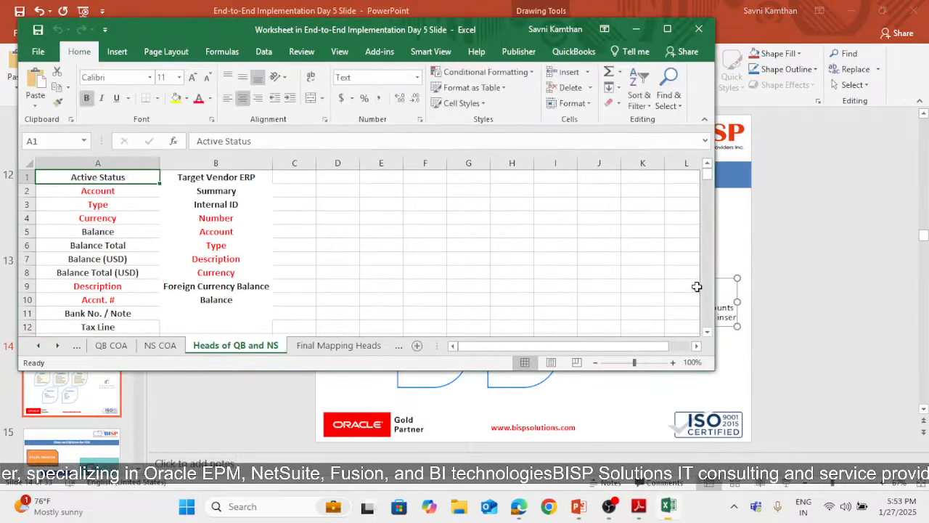
{"action": "left_click", "coordinate": [668, 29]}
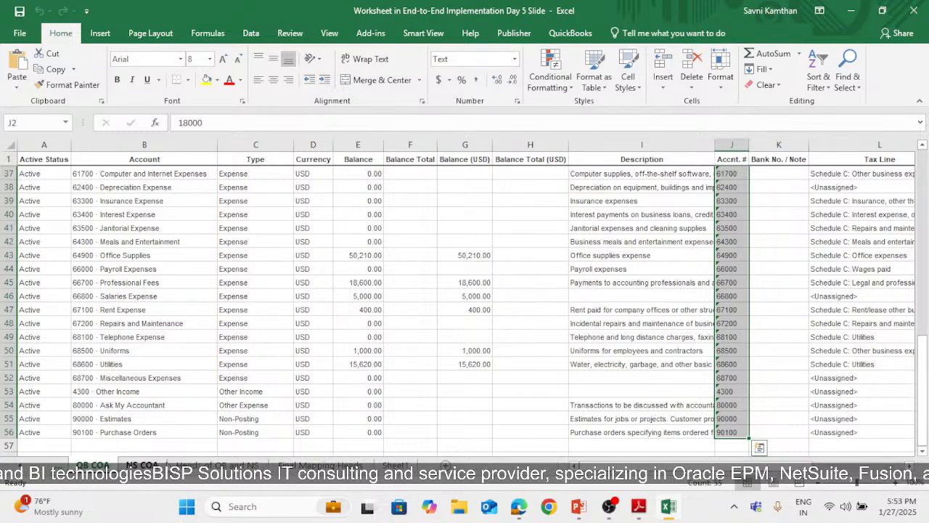
{"action": "left_click", "coordinate": [142, 465]}
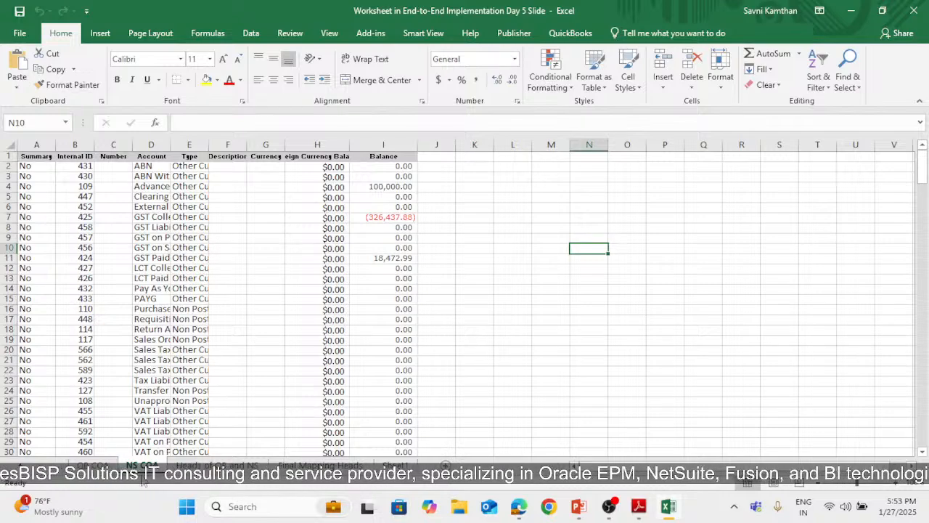
On the Heads of QB and NS sheet, insert a cell above Active Status, shifting cells down, and enter "Source Vendor (QB)"
{"action": "left_click", "coordinate": [217, 465]}
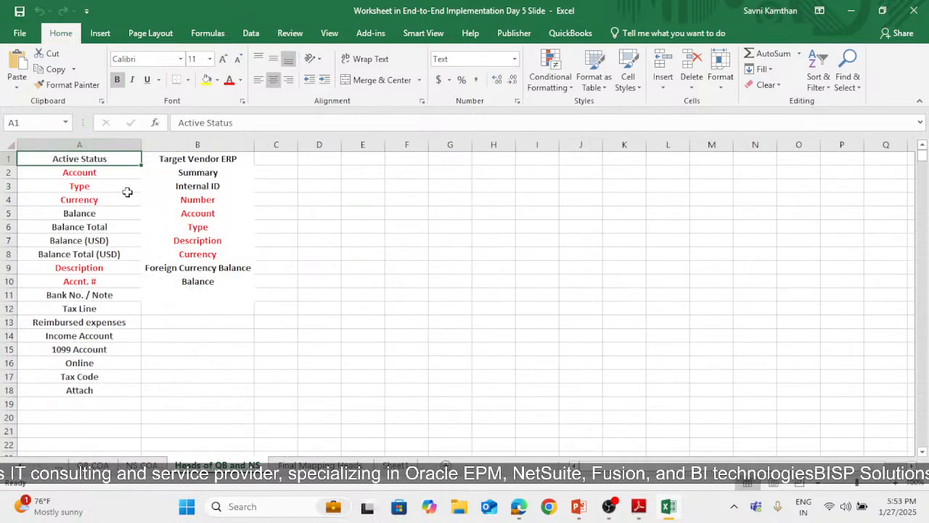
{"action": "right_click", "coordinate": [24, 160]}
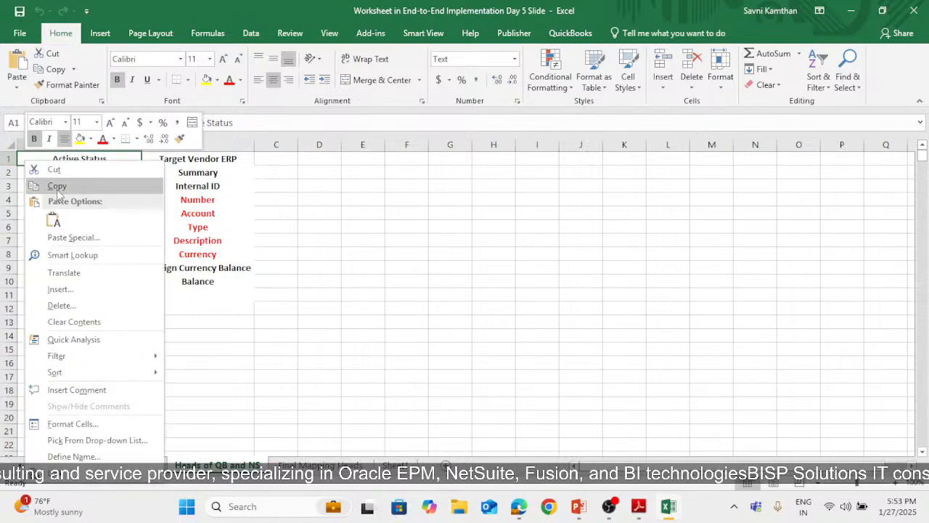
{"action": "left_click", "coordinate": [50, 286]}
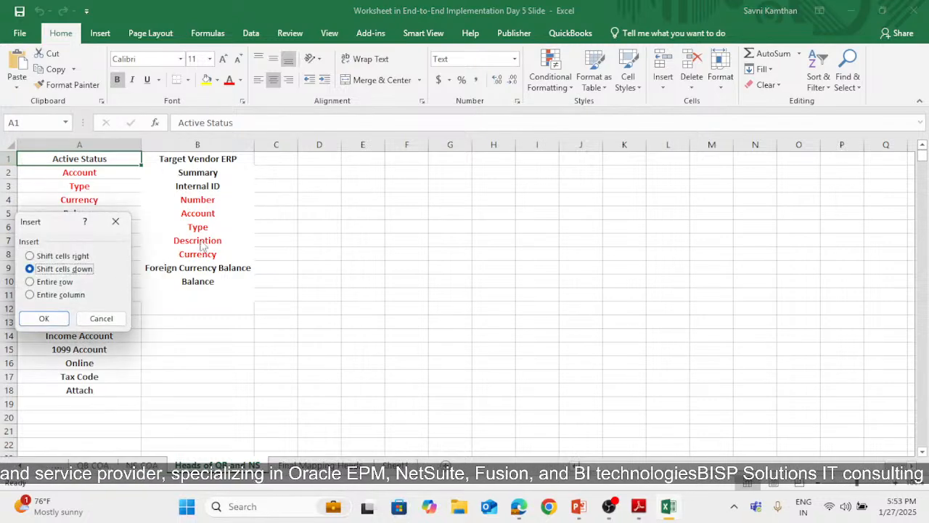
{"action": "left_click", "coordinate": [43, 318]}
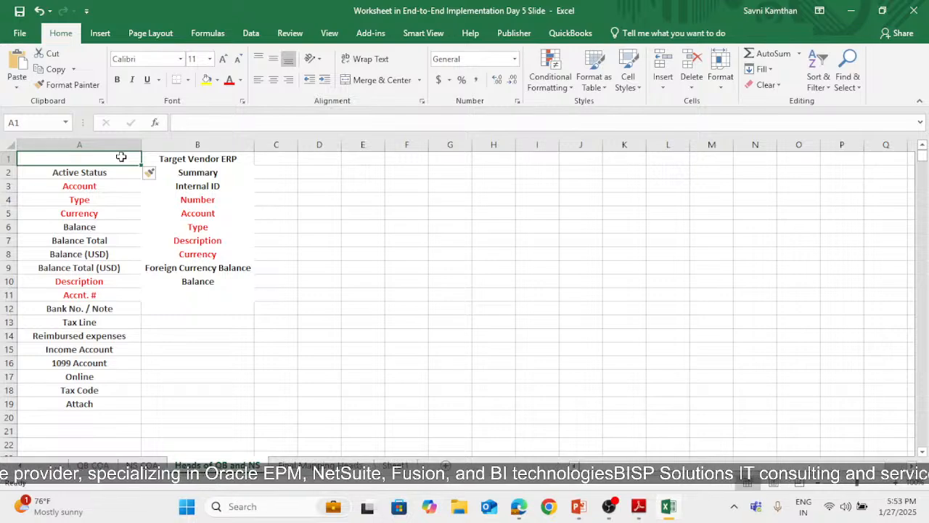
{"action": "type", "text": "Source"}
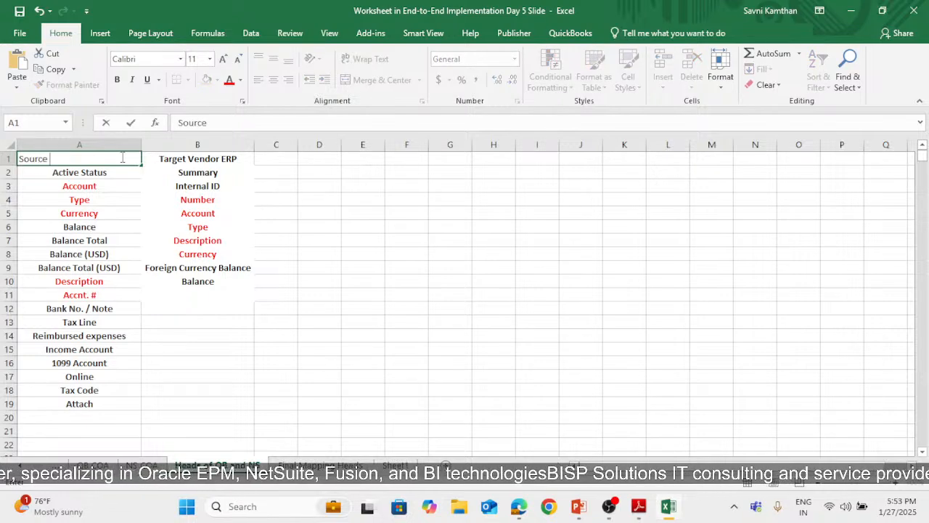
{"action": "type", "text": " Vendor (QB"}
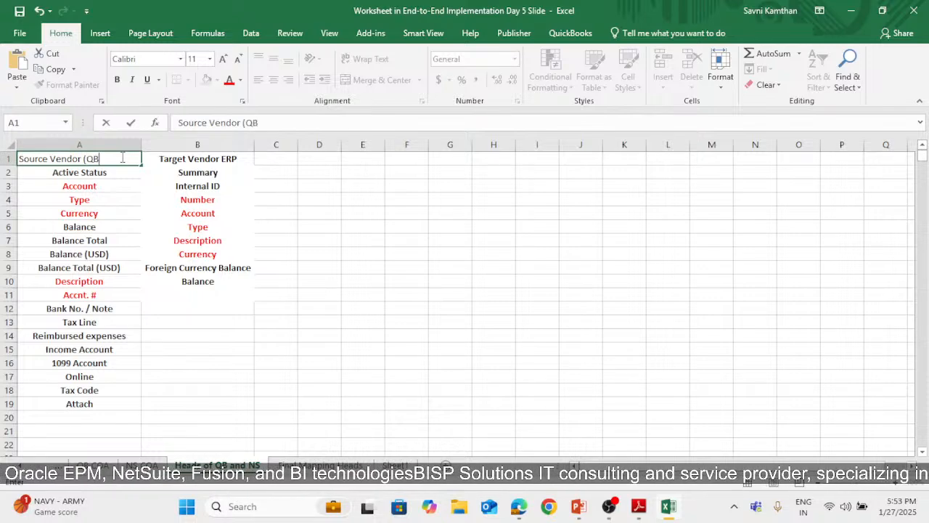
{"action": "key", "text": "Return"}
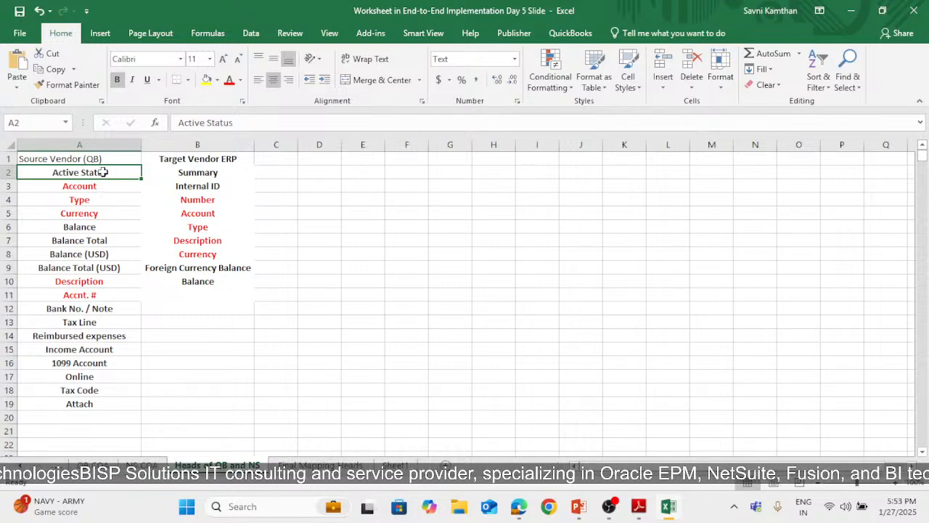
Compare the red source headings in column A with the red target ERP headings in column B
{"action": "left_click_drag", "start_coordinate": [101, 188], "coordinate": [104, 212]}
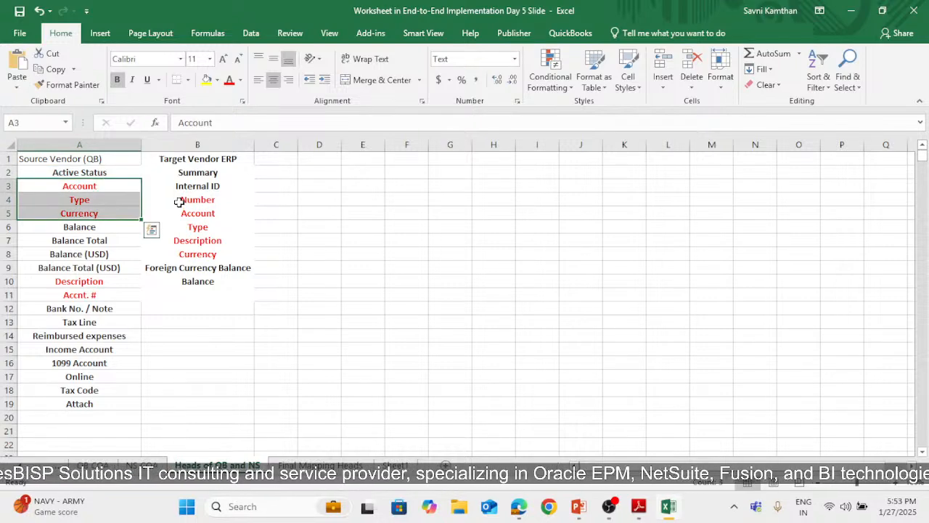
{"action": "left_click_drag", "start_coordinate": [198, 205], "coordinate": [239, 250]}
{"action": "left_click", "coordinate": [284, 213]}
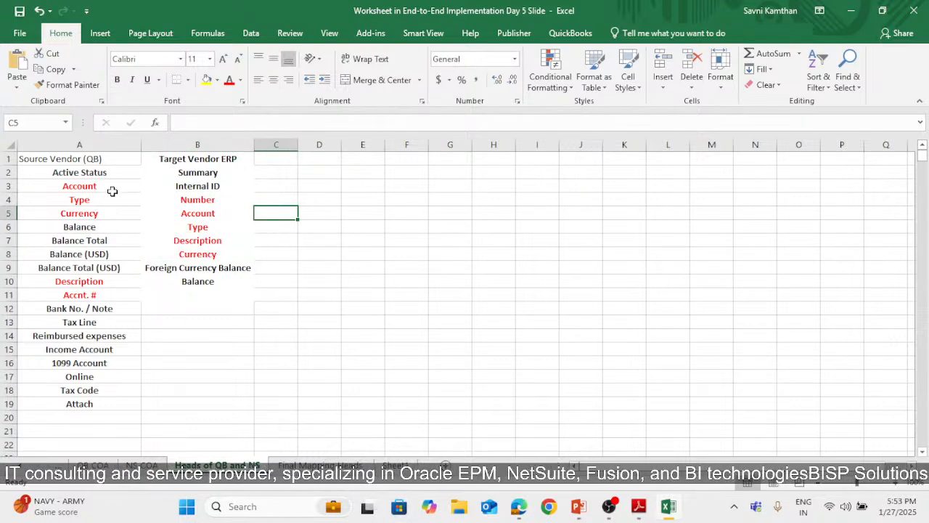
{"action": "left_click_drag", "start_coordinate": [114, 187], "coordinate": [128, 211]}
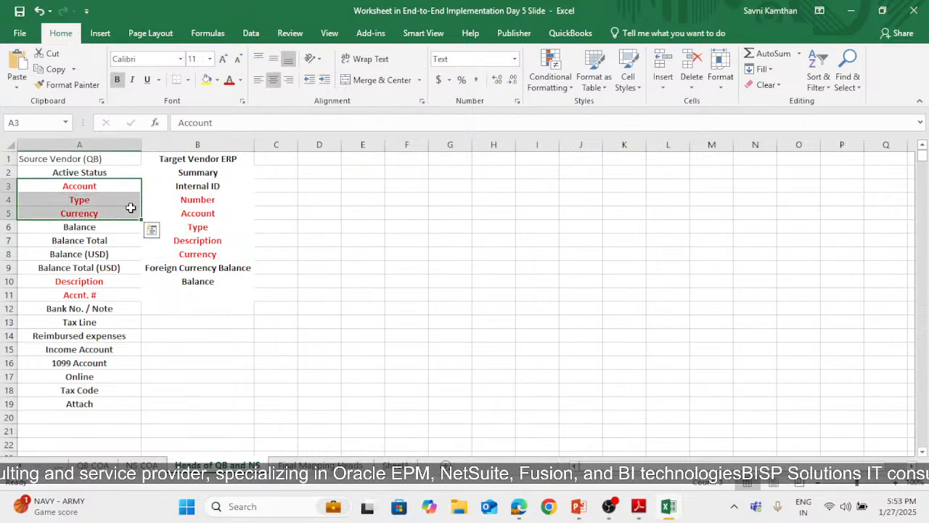
{"action": "left_click_drag", "start_coordinate": [198, 199], "coordinate": [210, 253]}
{"action": "left_click", "coordinate": [275, 245]}
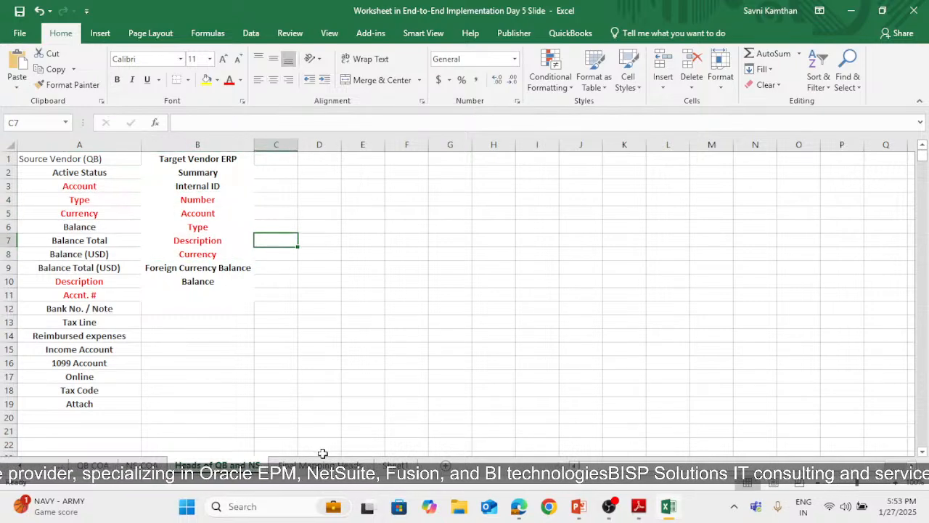
Review the Source QB, Target NS and Custom columns on the Final Mapping Heads sheet, including the custom currency note
{"action": "left_click", "coordinate": [320, 465]}
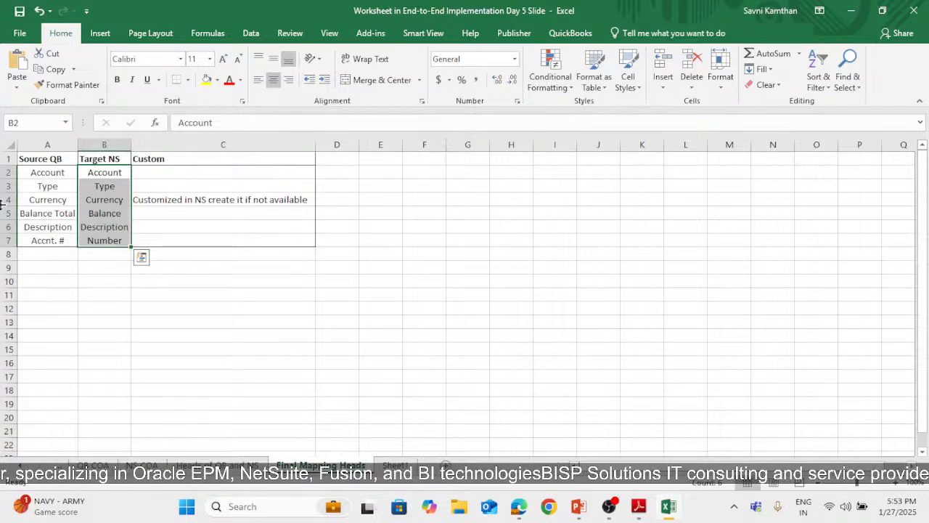
{"action": "left_click", "coordinate": [230, 237]}
{"action": "left_click_drag", "start_coordinate": [152, 173], "coordinate": [157, 204]}
{"action": "left_click", "coordinate": [191, 201]}
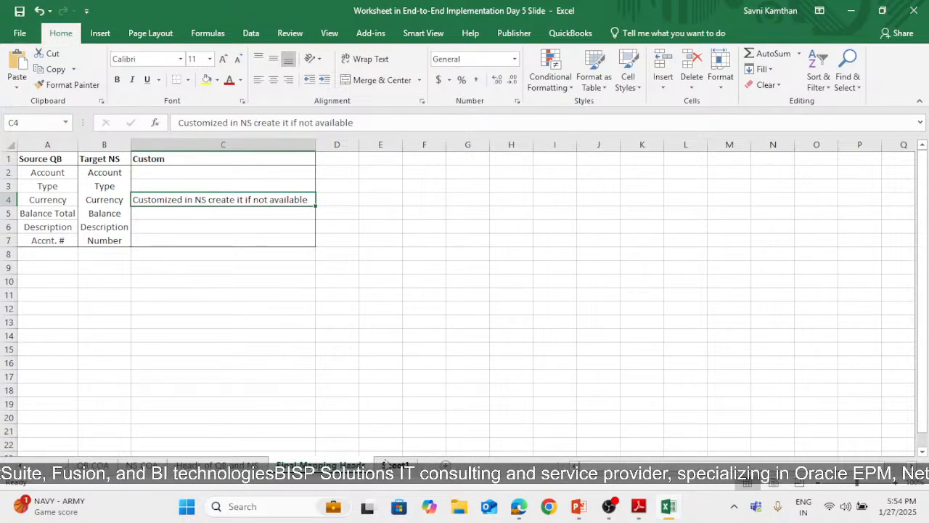
{"action": "left_click", "coordinate": [386, 464]}
{"action": "left_click", "coordinate": [346, 466]}
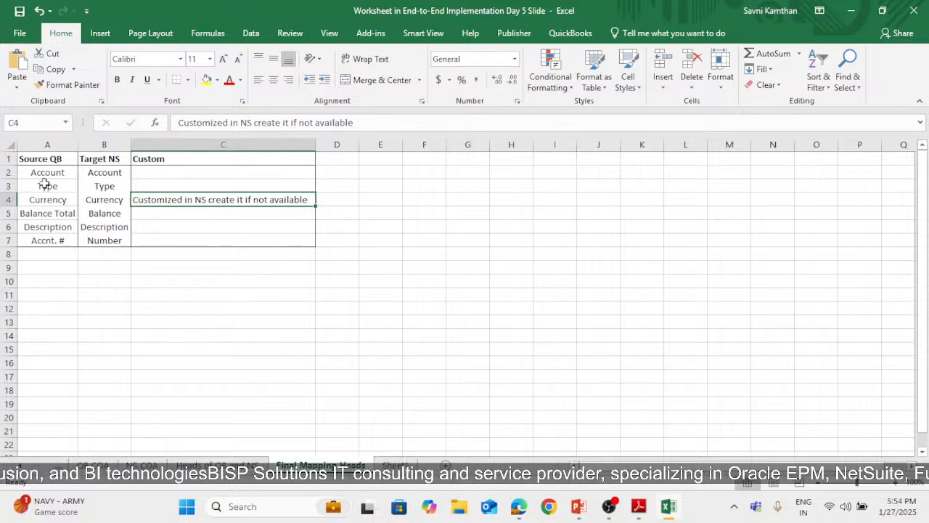
{"action": "left_click_drag", "start_coordinate": [58, 183], "coordinate": [103, 254]}
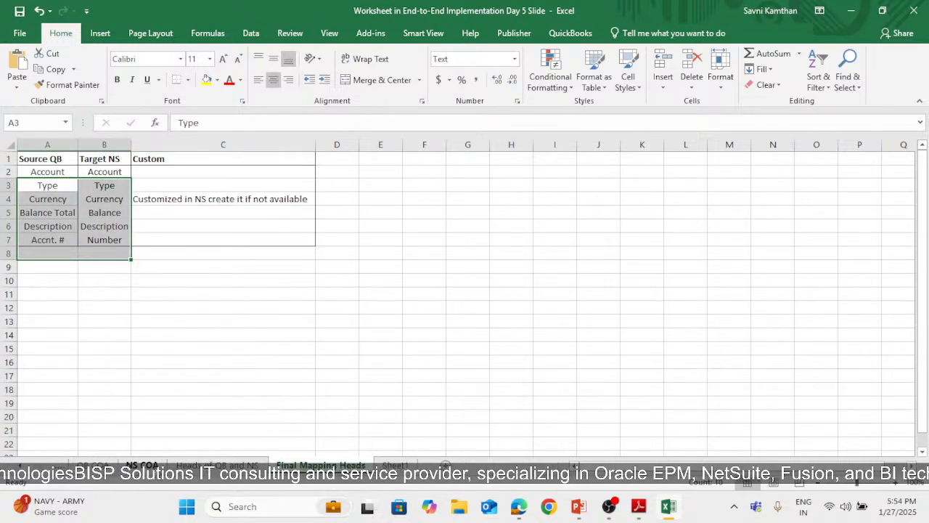
Examine the source account records on the QB COA sheet, starting from row 2
{"action": "left_click", "coordinate": [142, 465]}
{"action": "left_click", "coordinate": [93, 464]}
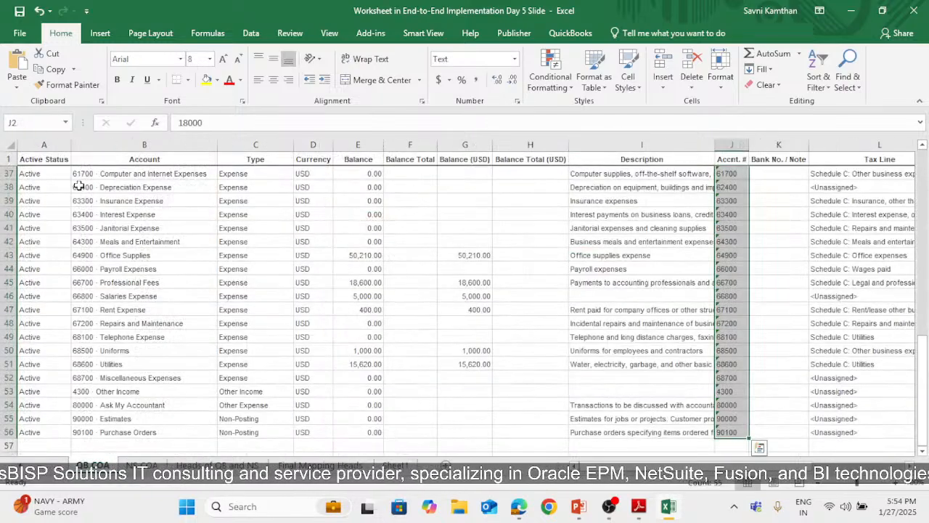
{"action": "scroll", "coordinate": [41, 282], "scroll_direction": "up", "scroll_amount": 12}
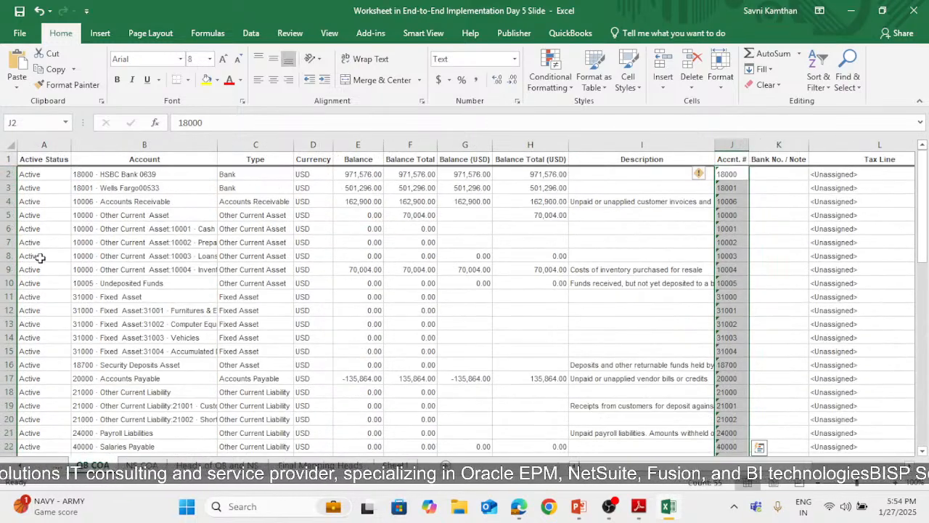
{"action": "left_click_drag", "start_coordinate": [8, 174], "coordinate": [8, 436]}
{"action": "scroll", "coordinate": [346, 389], "scroll_direction": "up", "scroll_amount": 12}
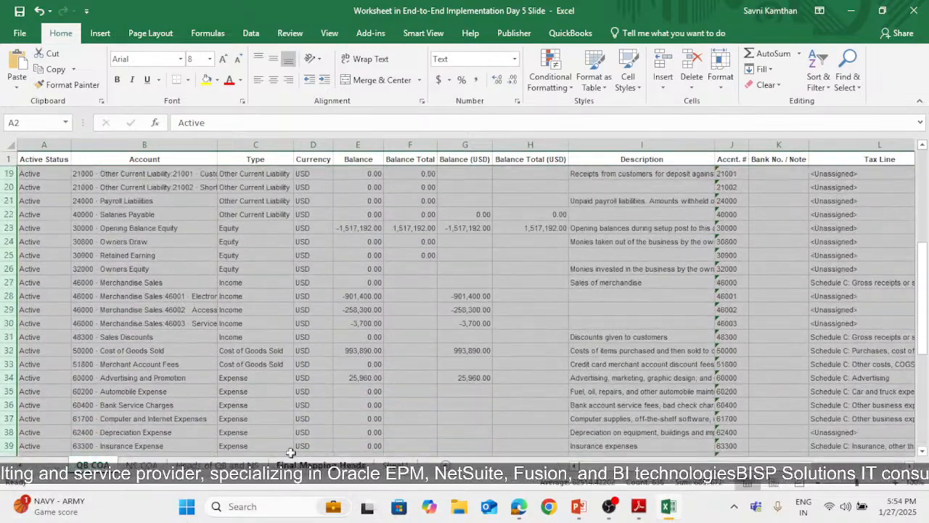
{"action": "left_click", "coordinate": [99, 244]}
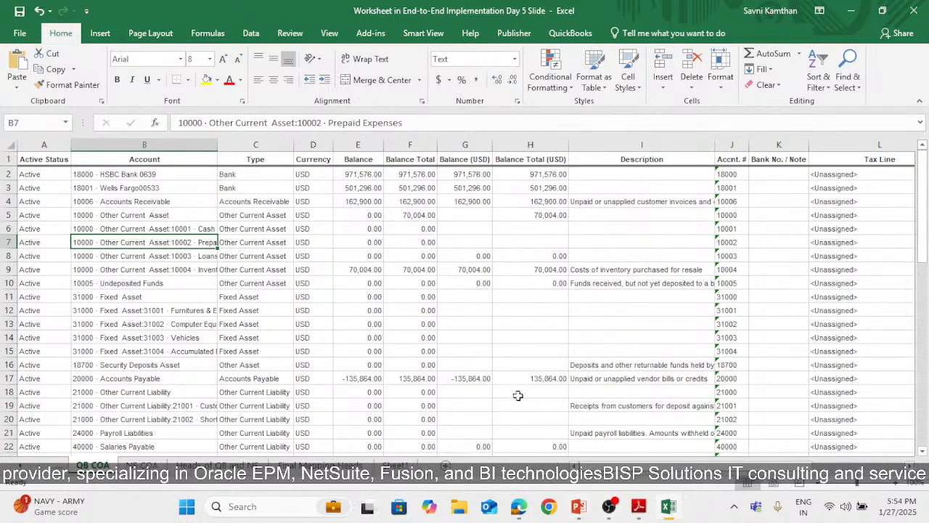
Copy the Target NS headings B2:B7 from Final Mapping Heads and paste them transposed into row 1 of Sheet1
{"action": "left_click", "coordinate": [320, 464]}
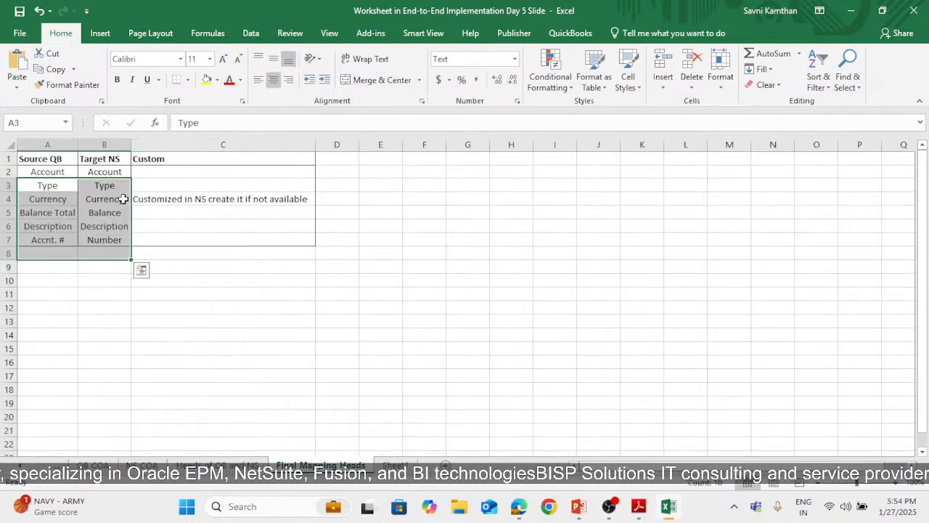
{"action": "left_click", "coordinate": [99, 175]}
{"action": "left_click", "coordinate": [396, 464]}
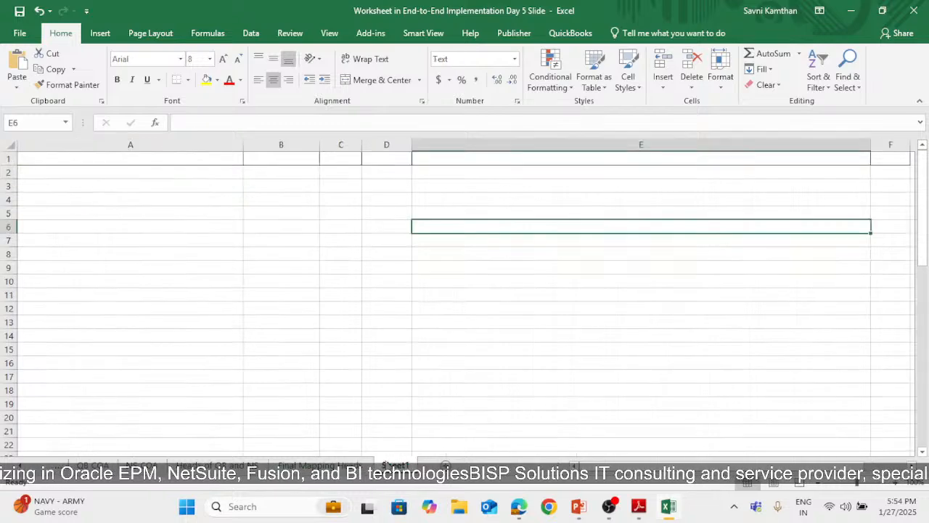
{"action": "left_click", "coordinate": [320, 465]}
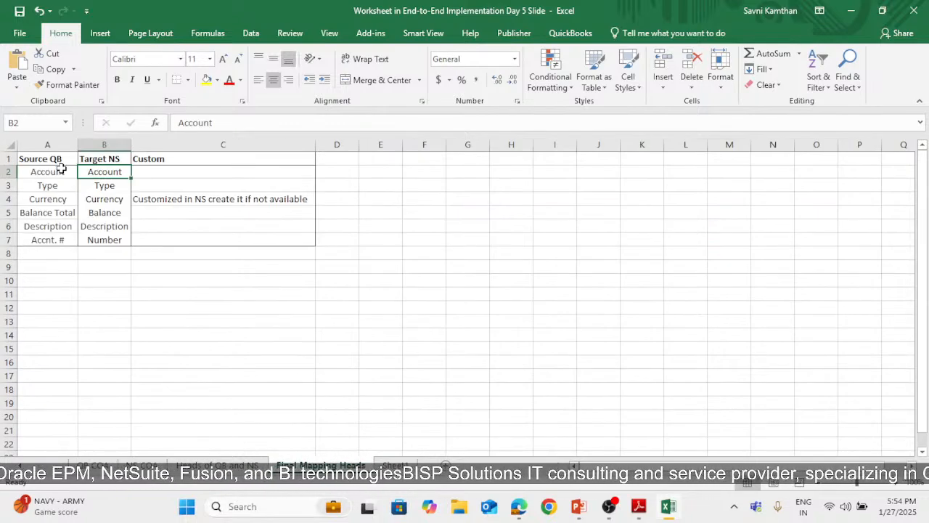
{"action": "left_click_drag", "start_coordinate": [104, 175], "coordinate": [113, 241]}
{"action": "key", "text": "ctrl+c"}
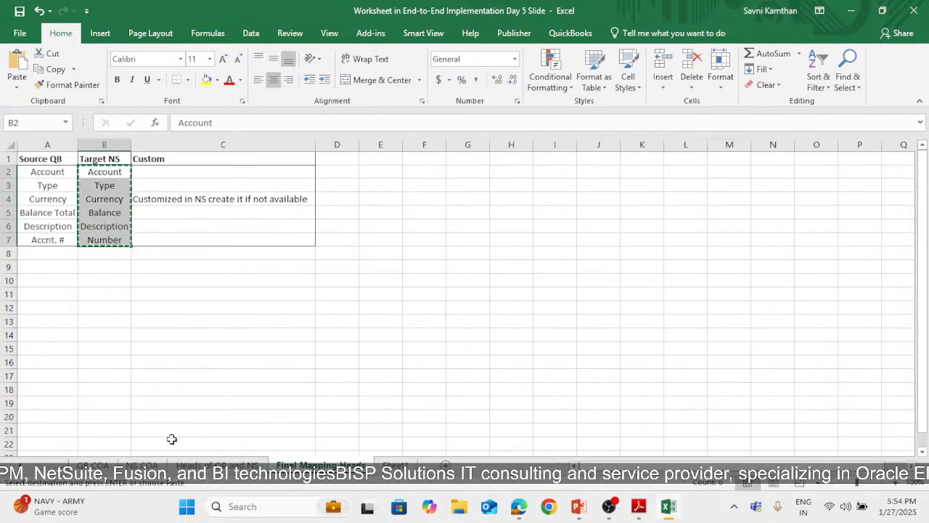
{"action": "left_click", "coordinate": [396, 465]}
{"action": "left_click", "coordinate": [56, 159]}
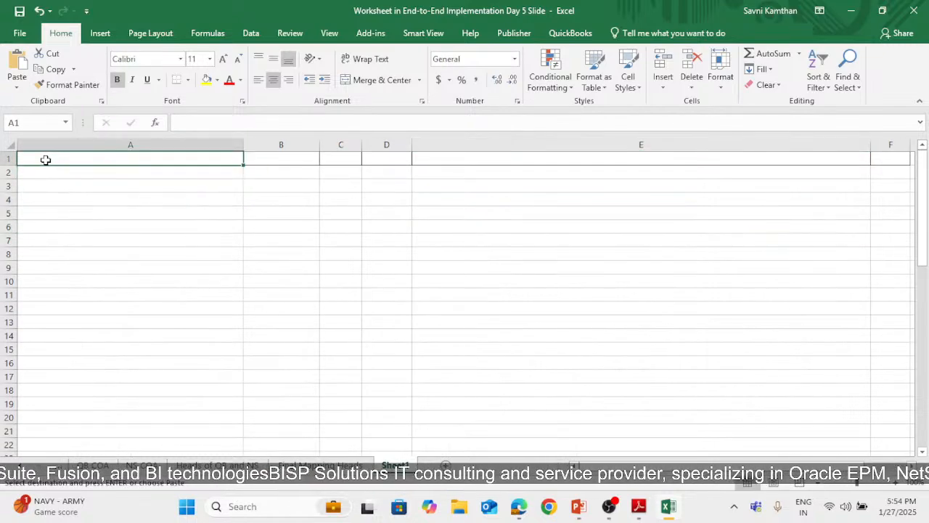
{"action": "right_click", "coordinate": [45, 160]}
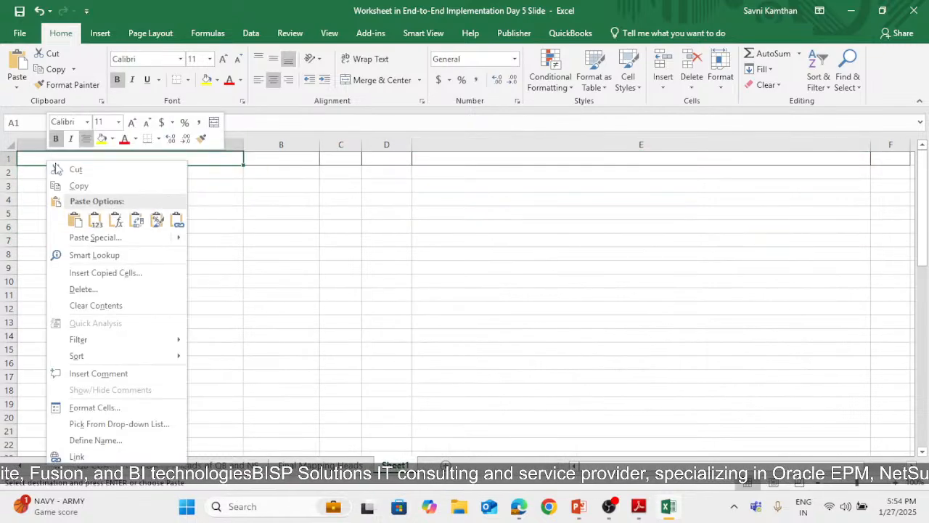
{"action": "left_click", "coordinate": [136, 220]}
{"action": "left_click", "coordinate": [436, 174]}
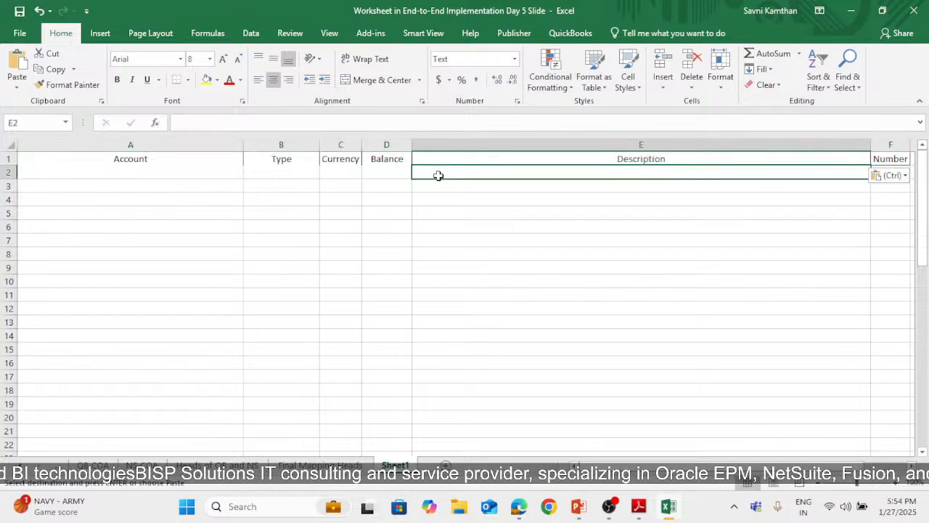
Add a bottom border to heading row 1 of Sheet1
{"action": "left_click", "coordinate": [131, 161]}
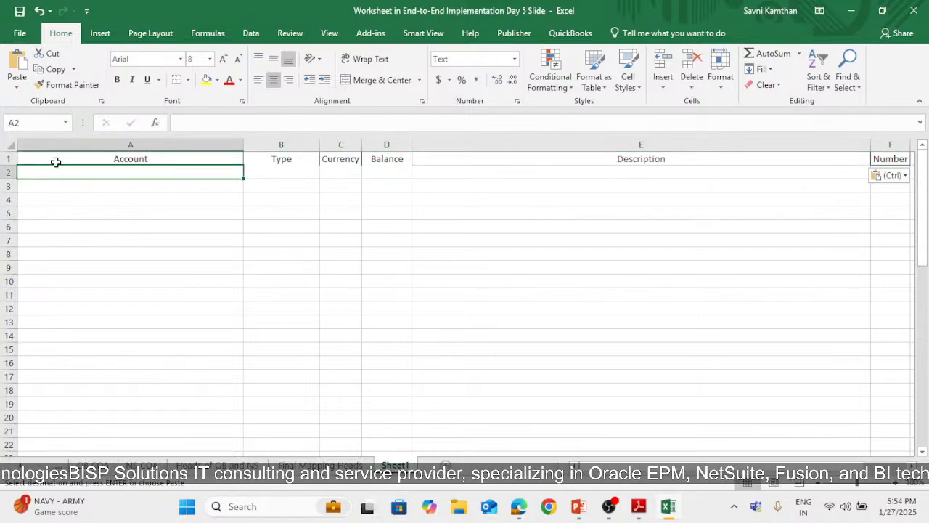
{"action": "left_click", "coordinate": [13, 158]}
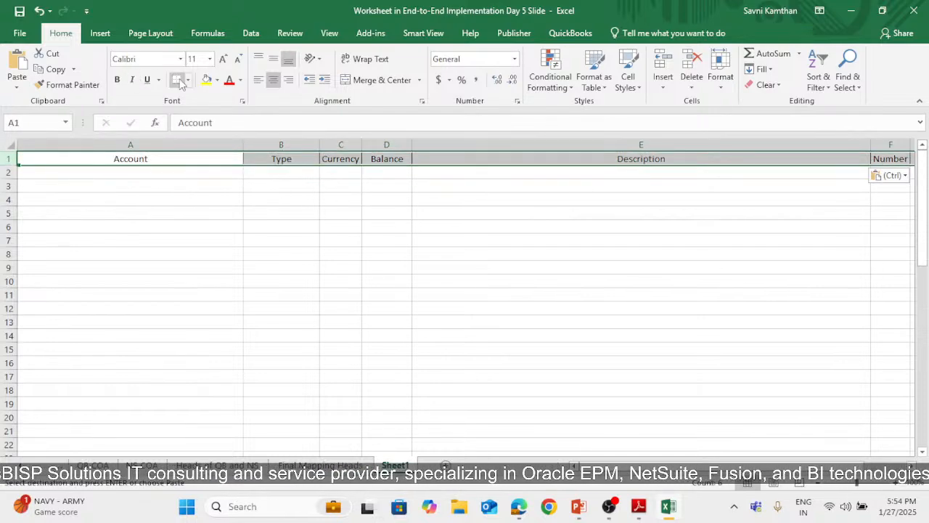
{"action": "key", "text": "Escape"}
{"action": "left_click", "coordinate": [409, 266]}
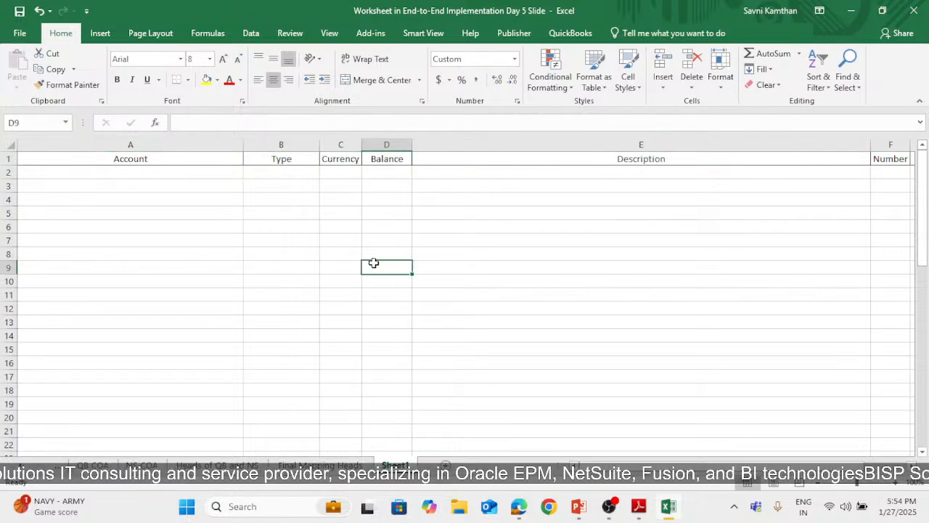
{"action": "left_click", "coordinate": [92, 464]}
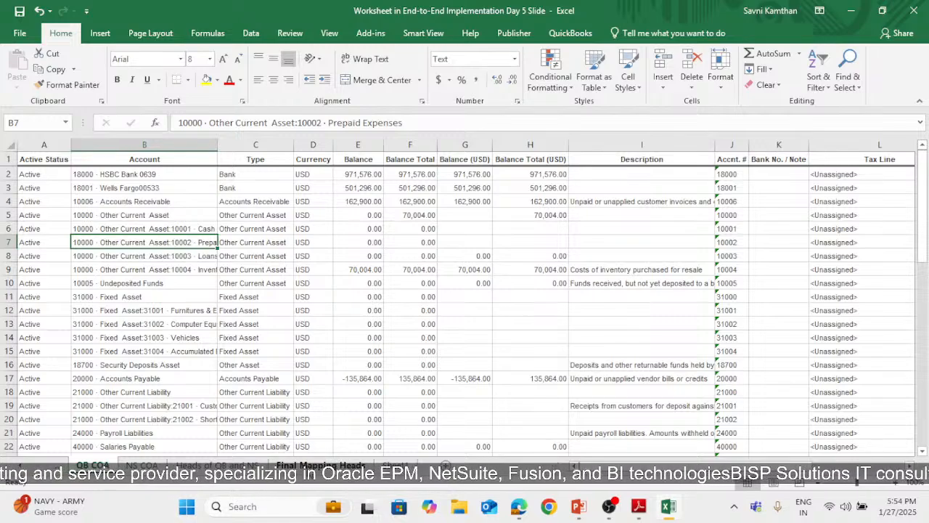
{"action": "key", "text": "ctrl+Page_Down"}
{"action": "key", "text": "ctrl+Page_Down"}
{"action": "key", "text": "ctrl+Page_Down"}
{"action": "key", "text": "ctrl+Page_Down"}
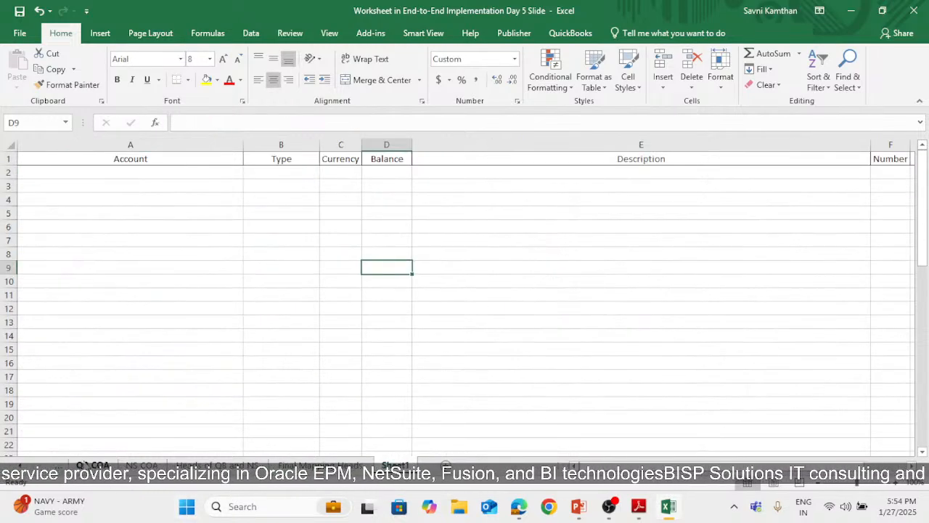
Copy the Account values B2:B56 from QB COA, paste them into Sheet1 starting at A2, and autofit column A
{"action": "key", "text": "ctrl+Page_Up"}
{"action": "key", "text": "ctrl+Page_Up"}
{"action": "key", "text": "ctrl+Page_Up"}
{"action": "key", "text": "ctrl+Page_Up"}
{"action": "left_click_drag", "start_coordinate": [125, 175], "coordinate": [150, 418]}
{"action": "key", "text": "ctrl+c"}
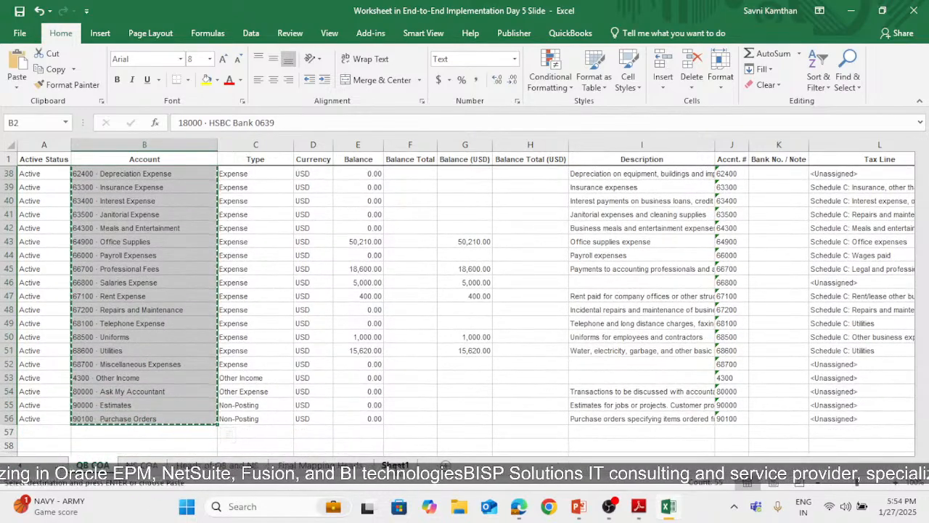
{"action": "key", "text": "ctrl+Page_Down"}
{"action": "key", "text": "ctrl+Page_Down"}
{"action": "key", "text": "ctrl+Page_Down"}
{"action": "key", "text": "ctrl+Page_Down"}
{"action": "left_click", "coordinate": [124, 174]}
{"action": "key", "text": "ctrl+v"}
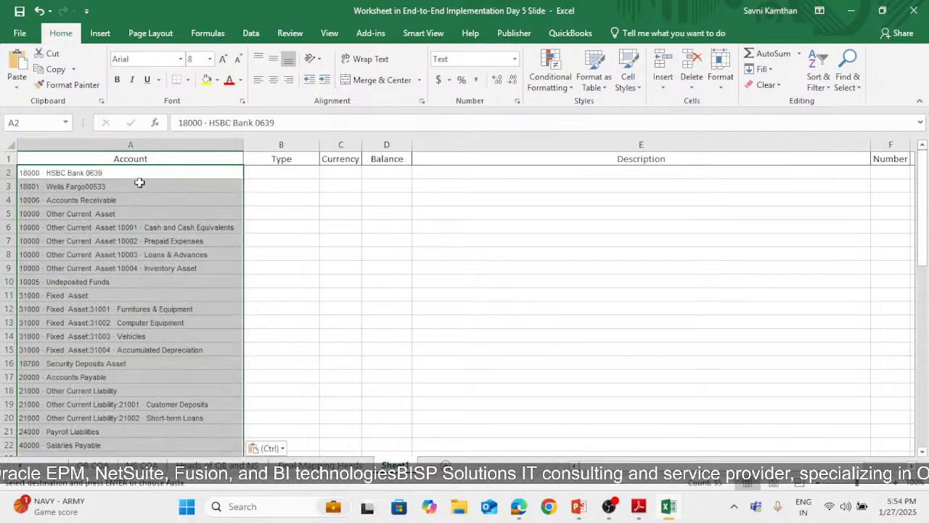
{"action": "double_click", "coordinate": [245, 142]}
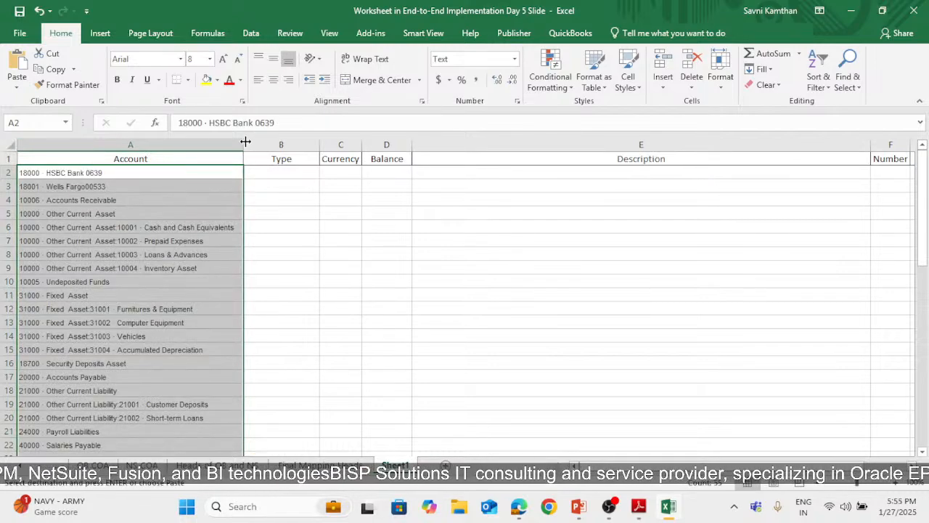
Copy the Type values C11:C56 from QB COA and paste them under the Type heading in Sheet1, starting at B2
{"action": "left_click", "coordinate": [283, 174]}
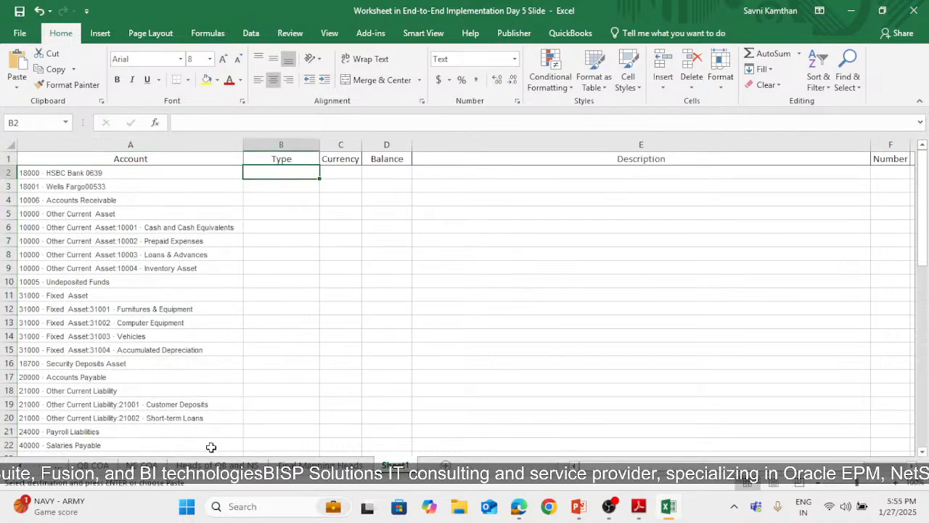
{"action": "key", "text": "ctrl+Page_Up"}
{"action": "key", "text": "ctrl+Page_Up"}
{"action": "key", "text": "ctrl+Page_Up"}
{"action": "key", "text": "ctrl+Page_Up"}
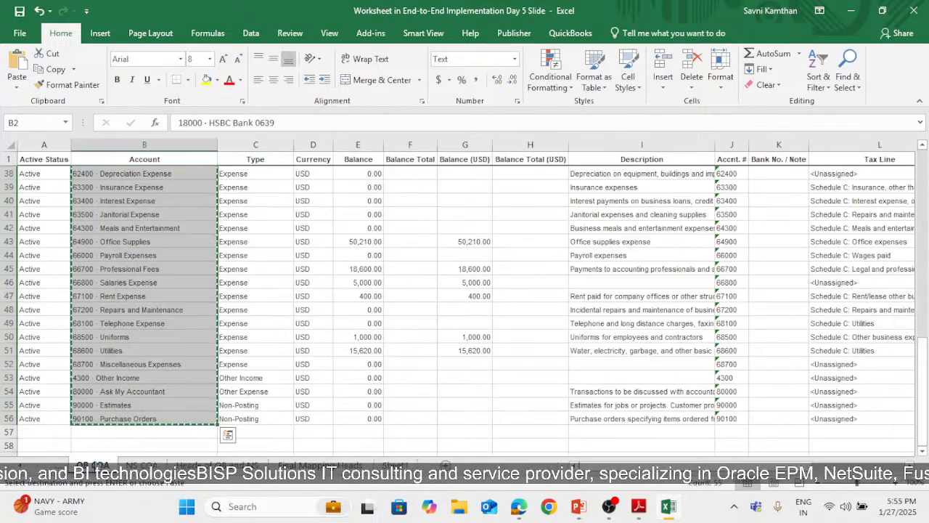
{"action": "scroll", "coordinate": [240, 314], "scroll_direction": "up", "scroll_amount": 9}
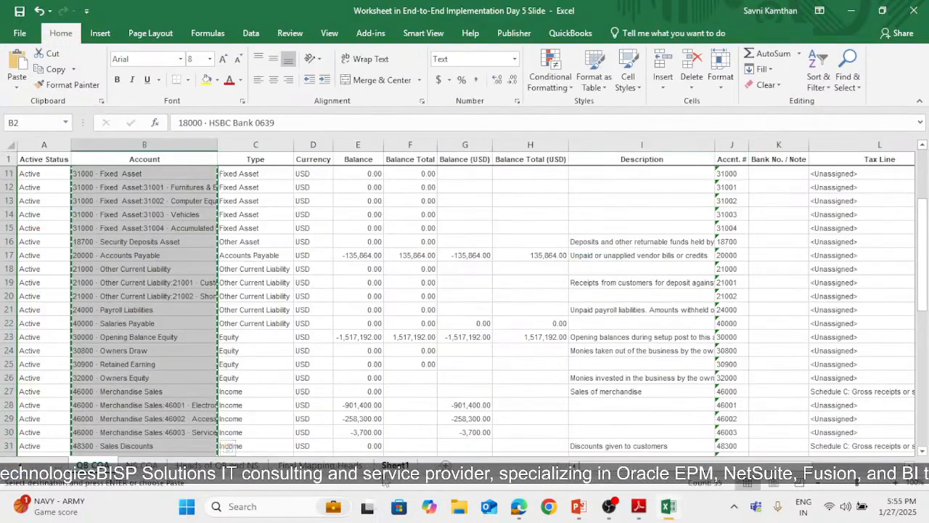
{"action": "left_click", "coordinate": [395, 465]}
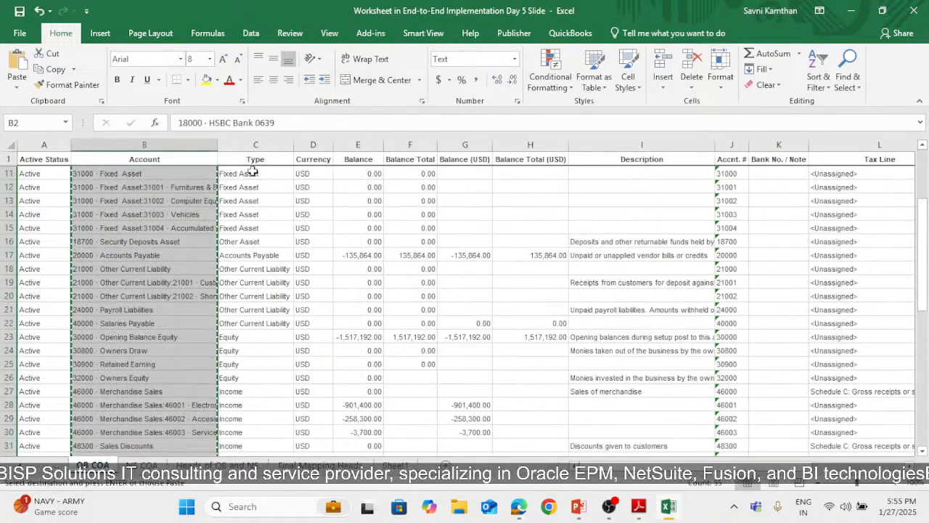
{"action": "left_click_drag", "start_coordinate": [259, 518], "coordinate": [266, 430]}
{"action": "key", "text": "ctrl+c"}
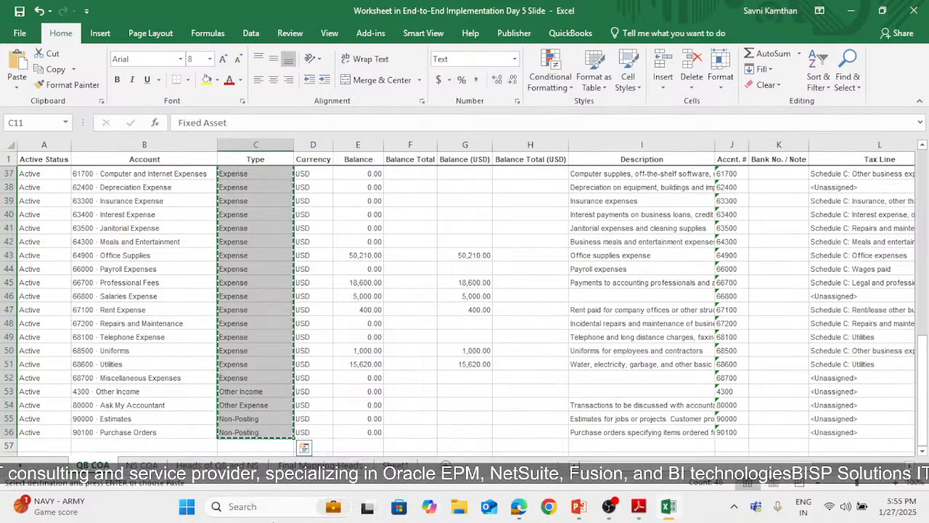
{"action": "left_click", "coordinate": [360, 466]}
{"action": "key", "text": "ctrl+Page_Down"}
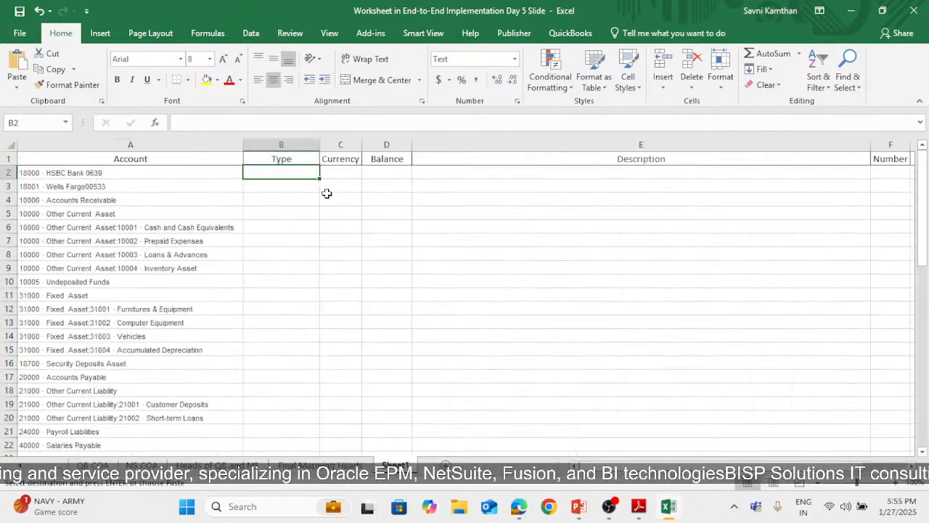
{"action": "key", "text": "ctrl+v"}
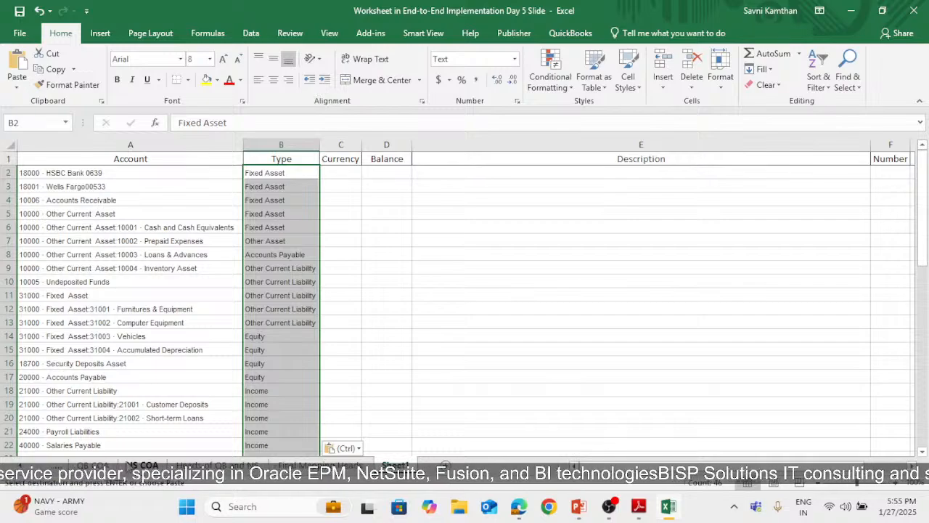
Copy the Currency values D2:D56 from QB COA and paste them under the Currency heading in Sheet1, starting at C2
{"action": "left_click", "coordinate": [93, 466]}
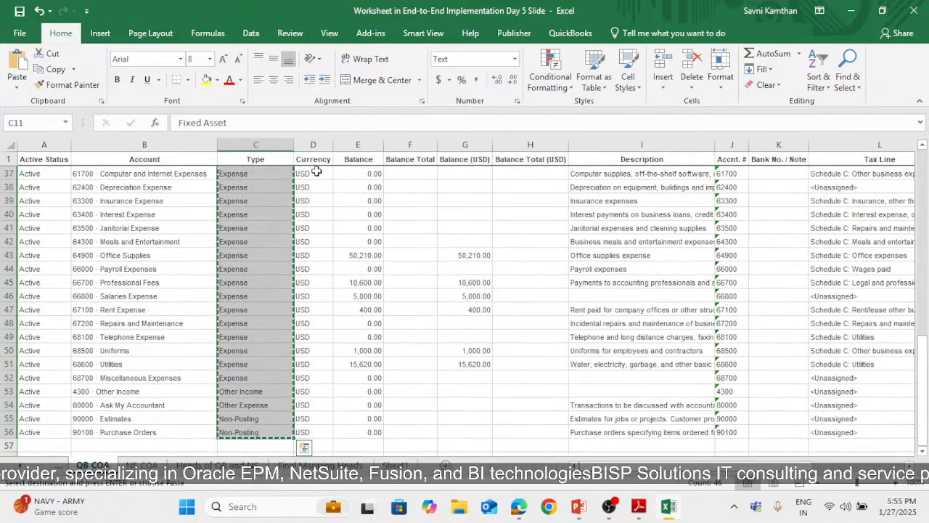
{"action": "left_click_drag", "start_coordinate": [315, 174], "coordinate": [307, 119]}
{"action": "scroll", "coordinate": [297, 290], "scroll_direction": "up", "scroll_amount": 18}
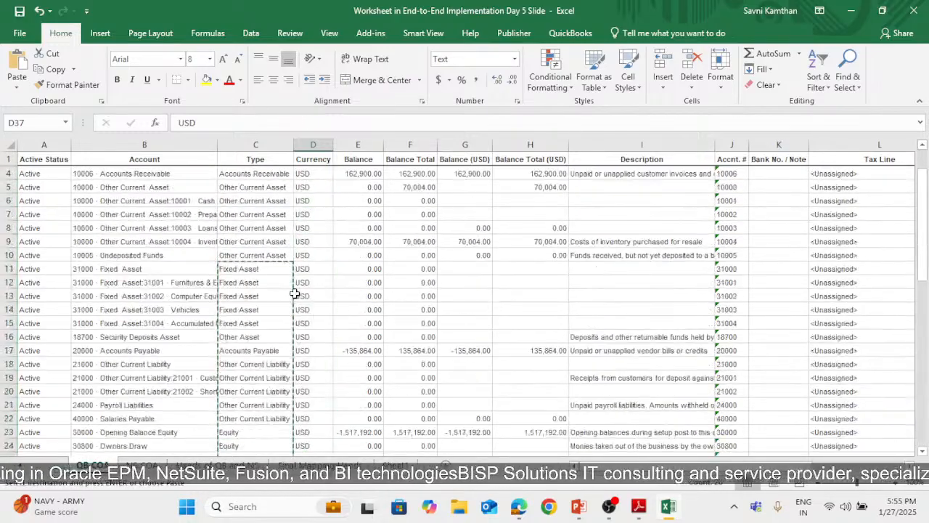
{"action": "left_click_drag", "start_coordinate": [312, 179], "coordinate": [301, 432]}
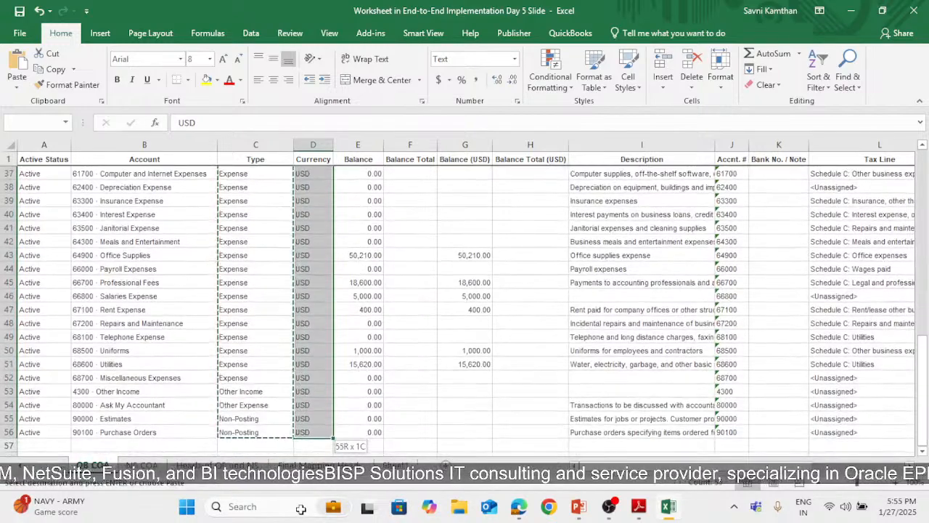
{"action": "key", "text": "ctrl+c"}
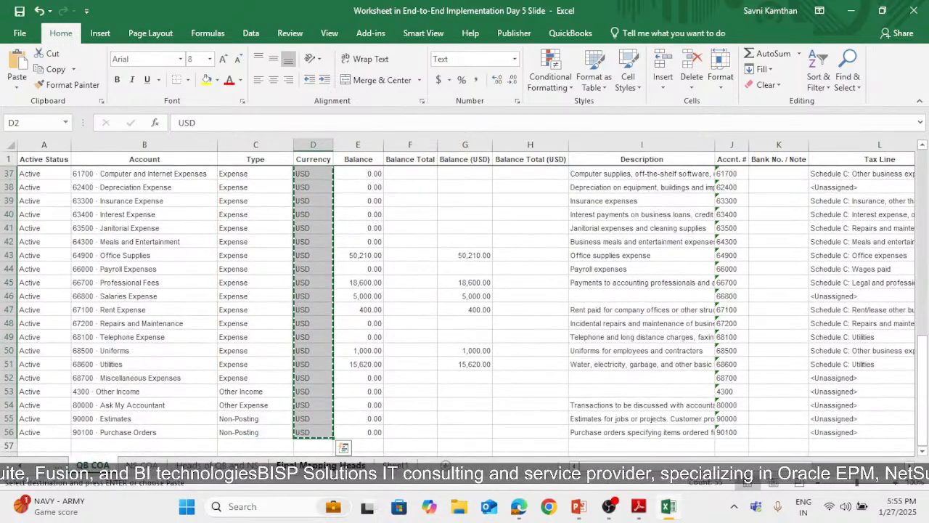
{"action": "left_click", "coordinate": [320, 464]}
{"action": "left_click", "coordinate": [388, 464]}
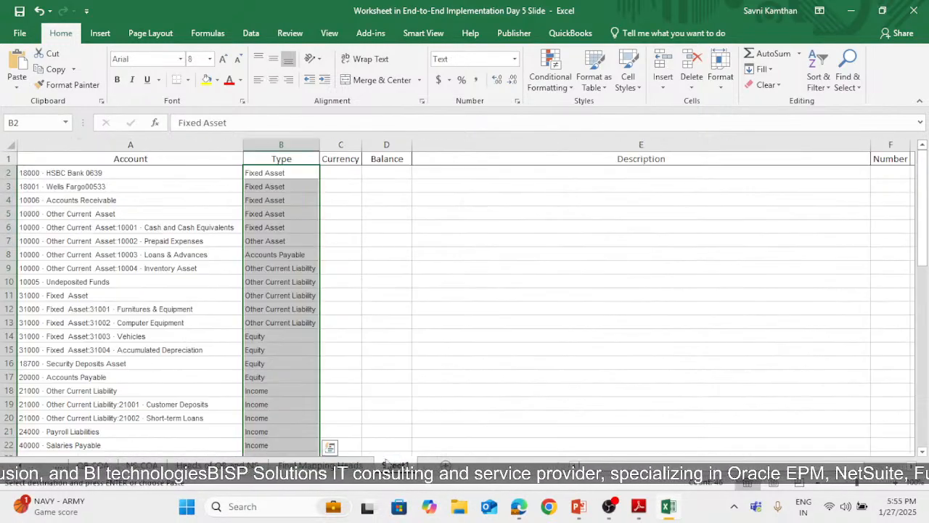
{"action": "left_click", "coordinate": [342, 170]}
{"action": "key", "text": "ctrl+v"}
Copy the Balance (USD) values G2:G56 from QB COA and paste them under the Balance heading in Sheet1, starting at D2
{"action": "left_click", "coordinate": [374, 182]}
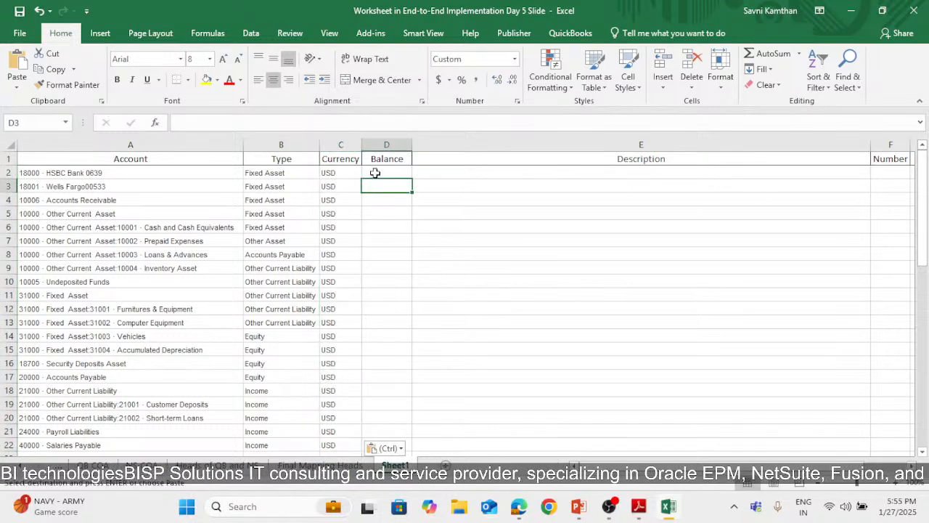
{"action": "left_click", "coordinate": [375, 173]}
{"action": "left_click", "coordinate": [93, 465]}
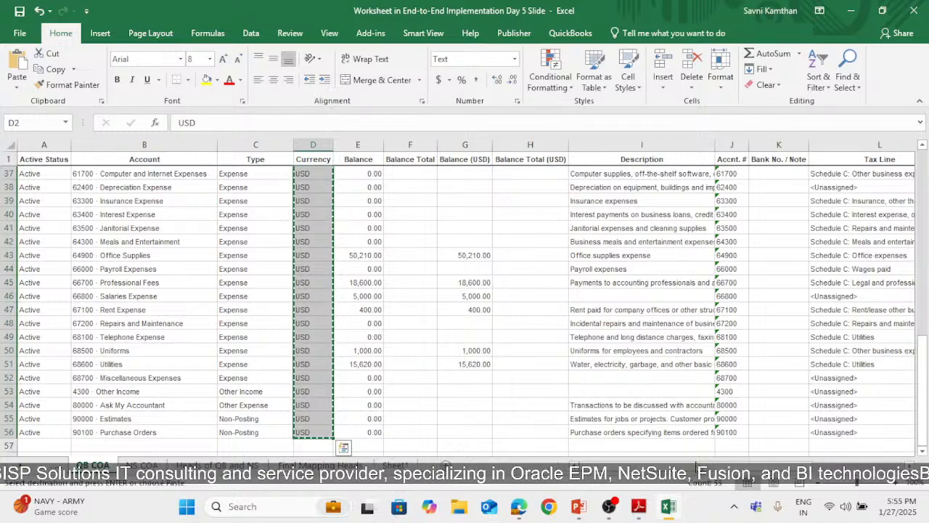
{"action": "left_click_drag", "start_coordinate": [473, 168], "coordinate": [461, 405]}
{"action": "scroll", "coordinate": [493, 259], "scroll_direction": "up", "scroll_amount": 18}
{"action": "key", "text": "ctrl+c"}
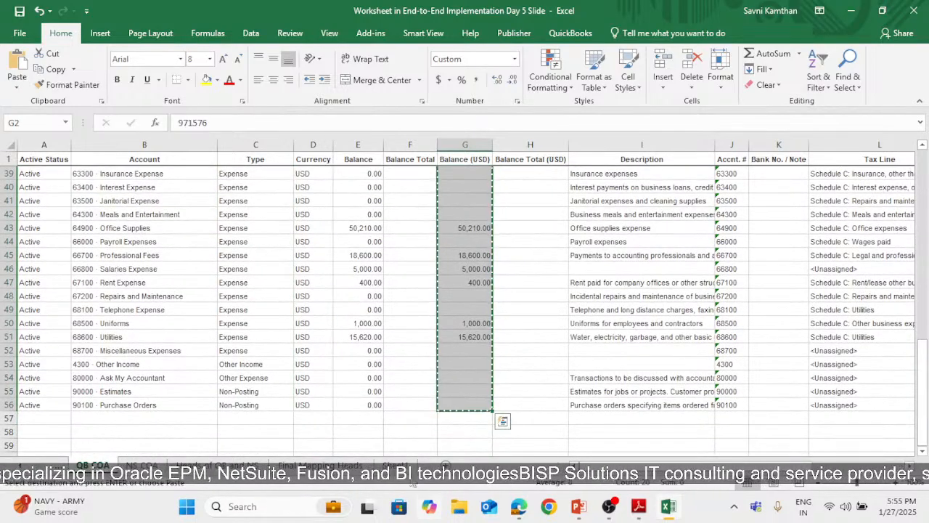
{"action": "left_click", "coordinate": [395, 465]}
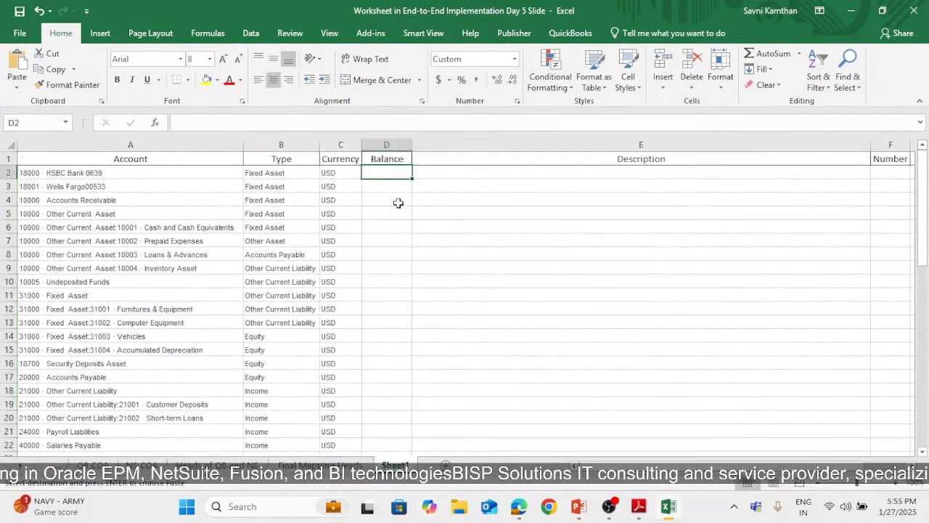
{"action": "key", "text": "ctrl+v"}
Copy the Description values I2:I56 from QB COA and paste them under the Description heading in Sheet1, starting at E2
{"action": "left_click", "coordinate": [536, 176]}
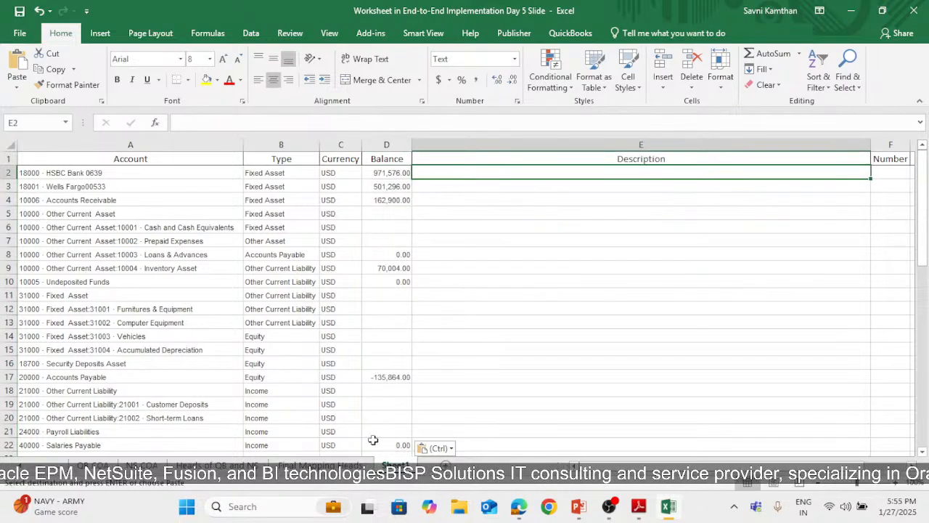
{"action": "left_click", "coordinate": [93, 464]}
{"action": "scroll", "coordinate": [609, 312], "scroll_direction": "up", "scroll_amount": 13}
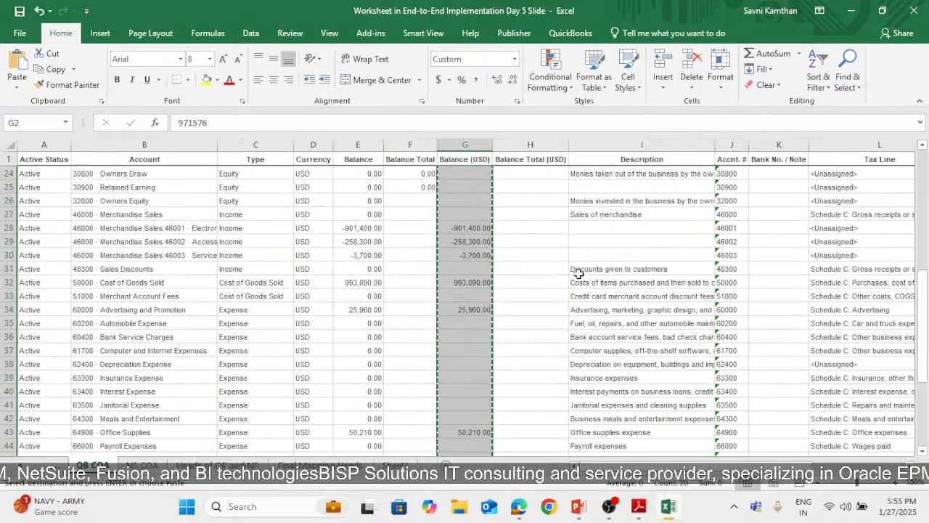
{"action": "left_click_drag", "start_coordinate": [621, 174], "coordinate": [605, 419]}
{"action": "key", "text": "ctrl+c"}
{"action": "left_click", "coordinate": [394, 465]}
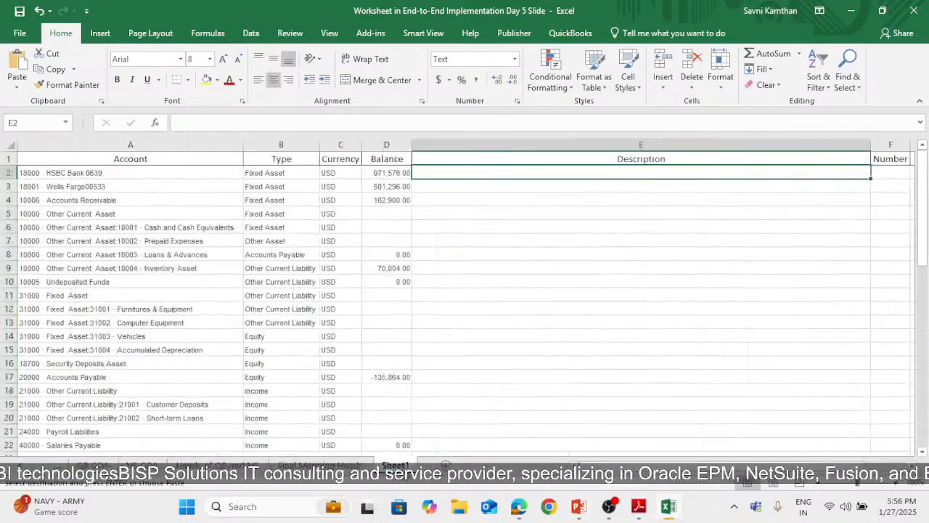
{"action": "key", "text": "ctrl+v"}
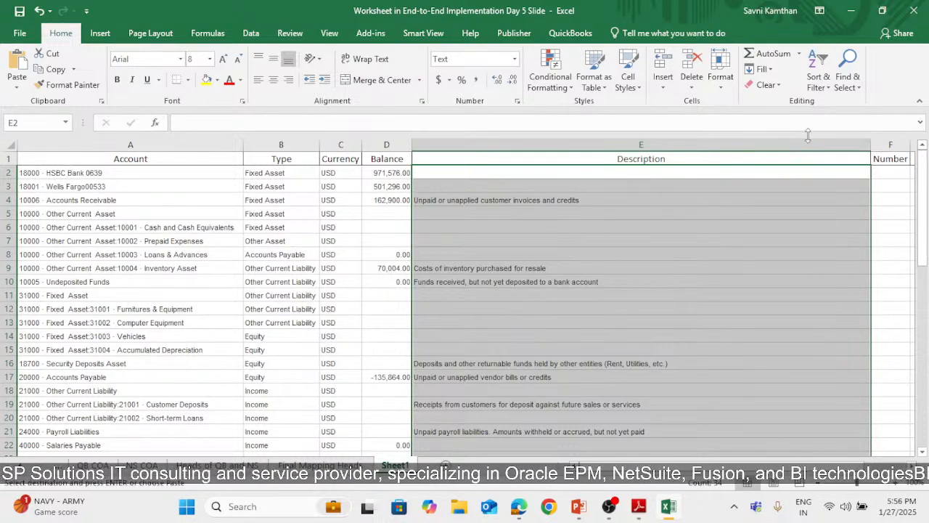
Copy the Accnt. # values J2:J56 from QB COA and paste them under the Number heading in Sheet1, starting at F2
{"action": "scroll", "coordinate": [735, 402], "scroll_direction": "down", "scroll_amount": 12}
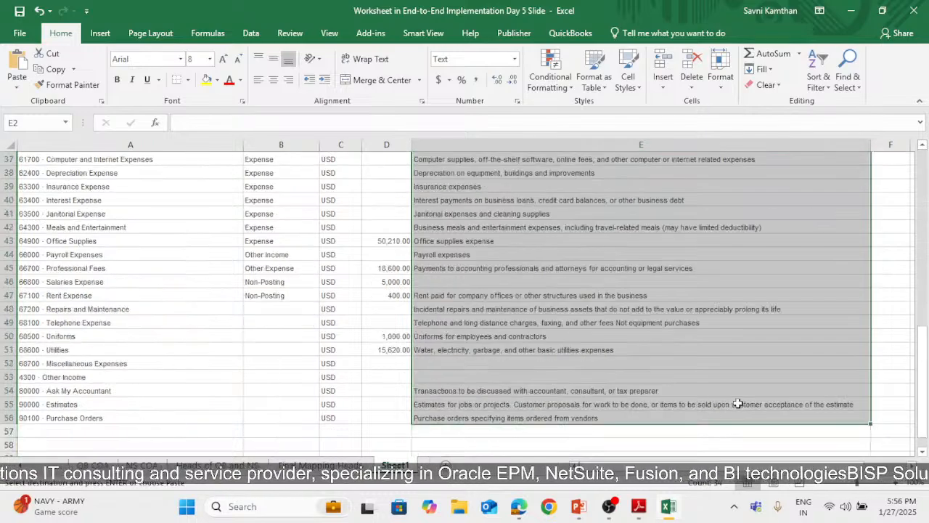
{"action": "scroll", "coordinate": [724, 334], "scroll_direction": "right", "scroll_amount": 2}
{"action": "scroll", "coordinate": [724, 334], "scroll_direction": "up", "scroll_amount": 12}
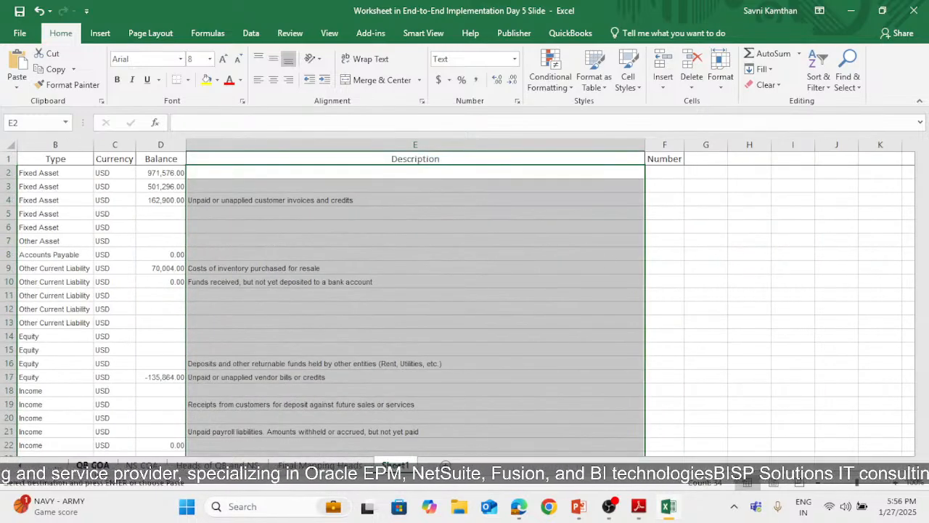
{"action": "left_click", "coordinate": [93, 465]}
{"action": "scroll", "coordinate": [732, 291], "scroll_direction": "up", "scroll_amount": 9}
{"action": "scroll", "coordinate": [732, 289], "scroll_direction": "up", "scroll_amount": 3}
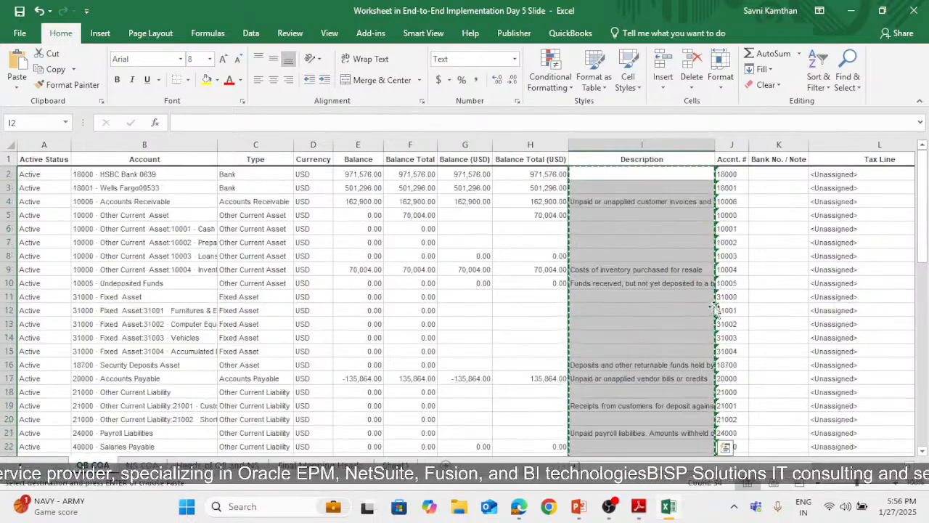
{"action": "left_click_drag", "start_coordinate": [725, 177], "coordinate": [726, 421]}
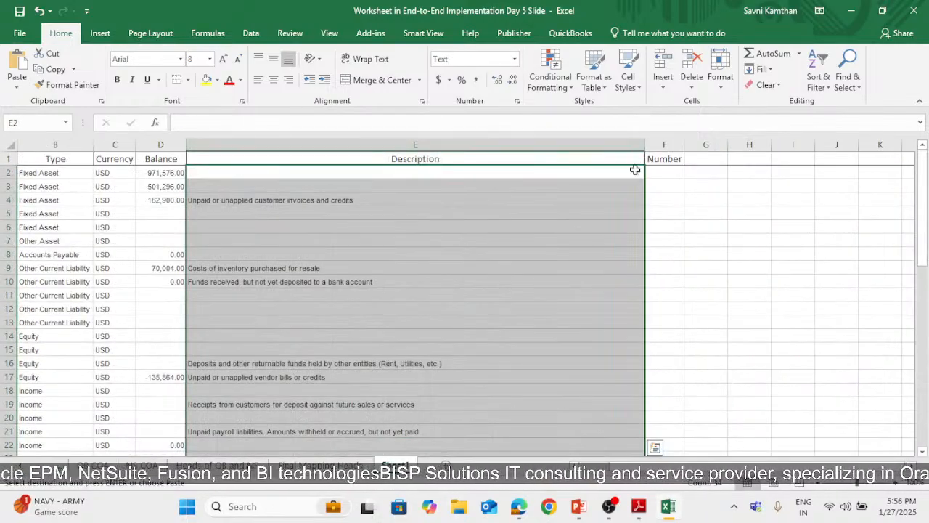
{"action": "left_click", "coordinate": [666, 174]}
{"action": "key", "text": "ctrl+v"}
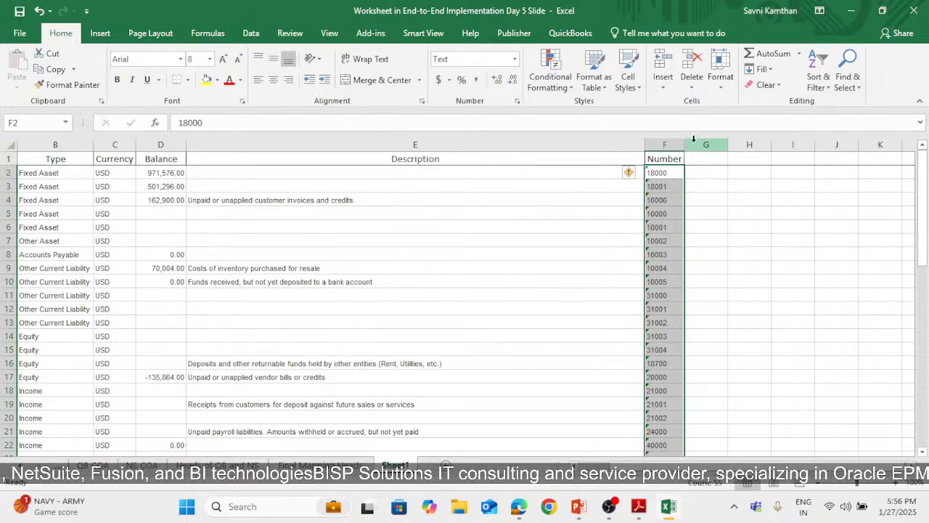
{"action": "left_click", "coordinate": [746, 223]}
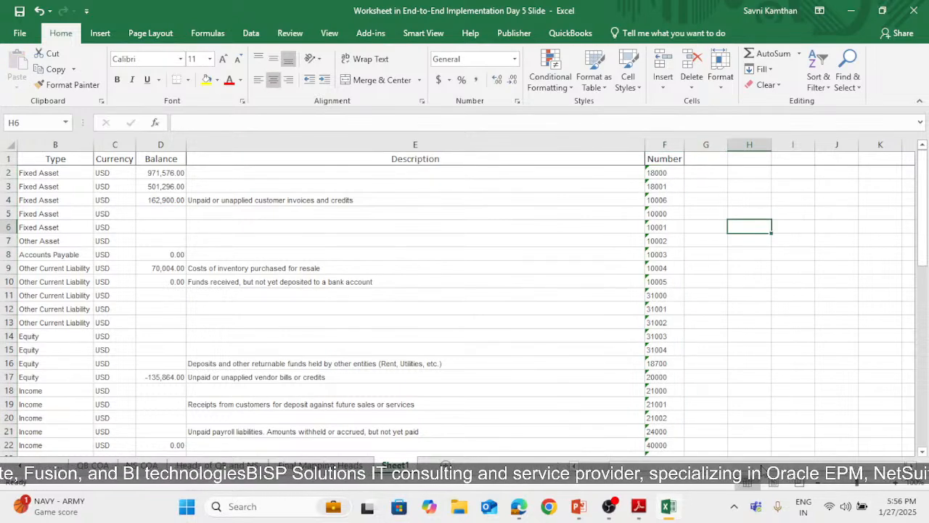
{"action": "scroll", "coordinate": [333, 320], "scroll_direction": "left", "scroll_amount": 1}
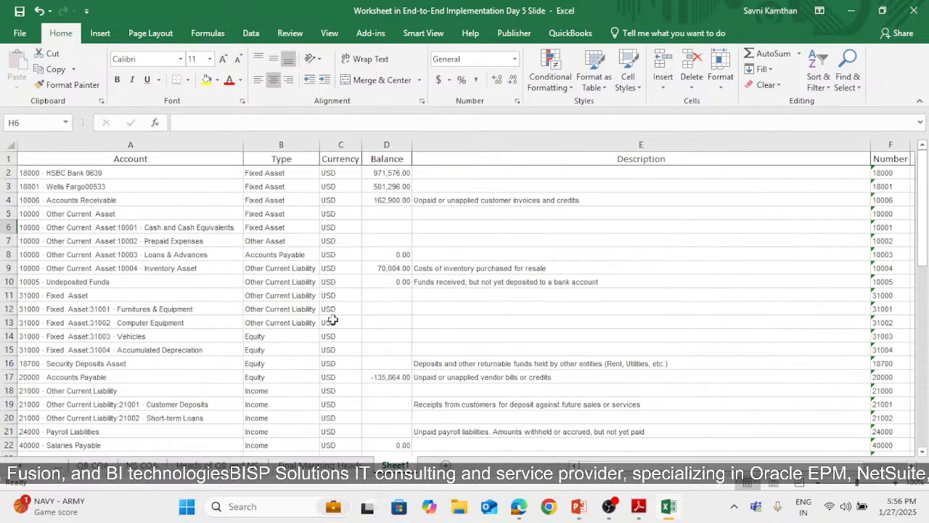
Center all cell contents on Sheet1 horizontally and set the font of the whole sheet to Calibri
{"action": "left_click", "coordinate": [11, 146]}
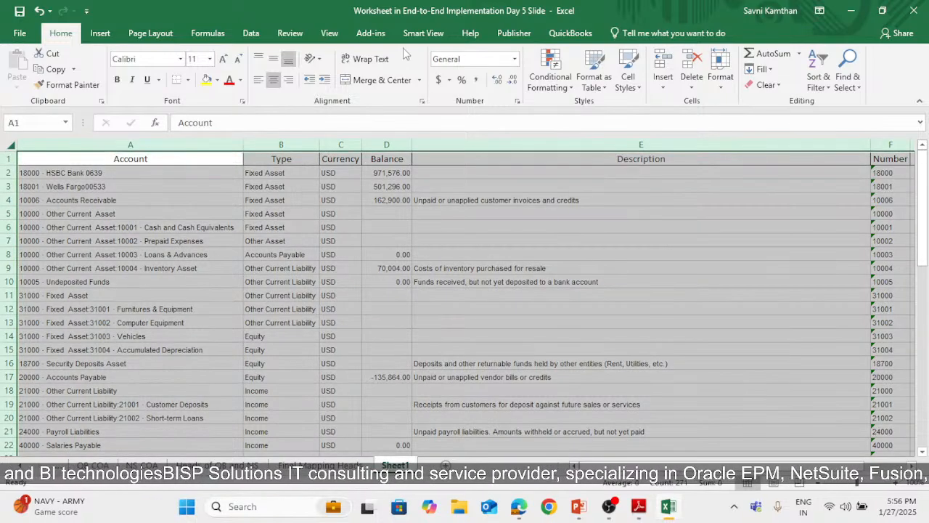
{"action": "left_click", "coordinate": [272, 80]}
{"action": "left_click", "coordinate": [180, 59]}
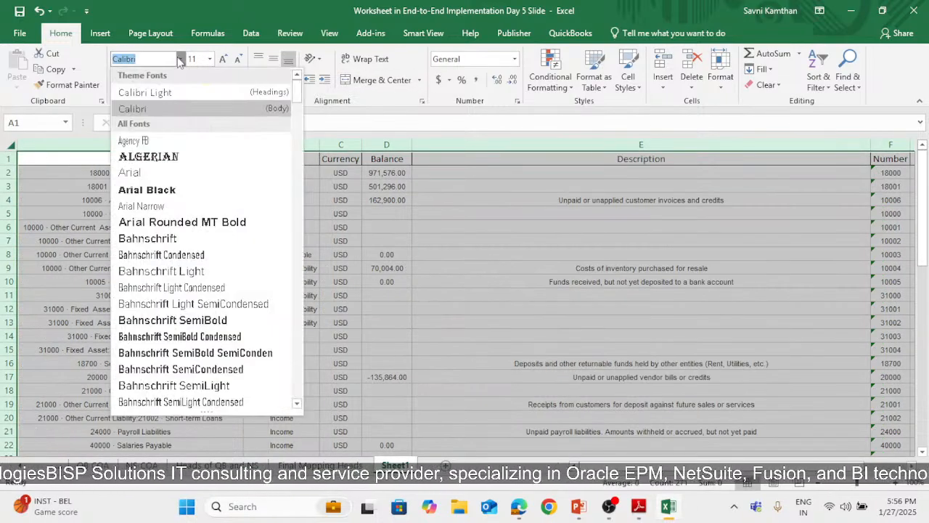
{"action": "left_click", "coordinate": [174, 109]}
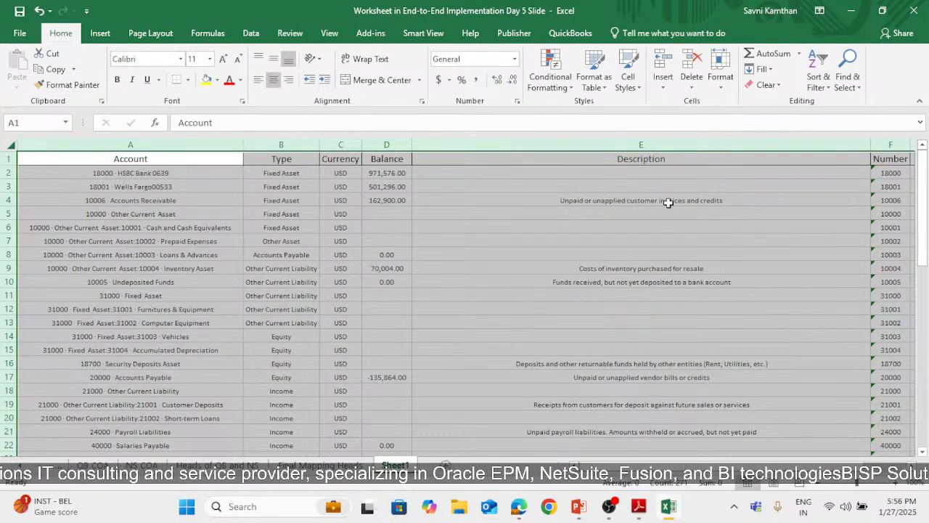
{"action": "left_click", "coordinate": [291, 190]}
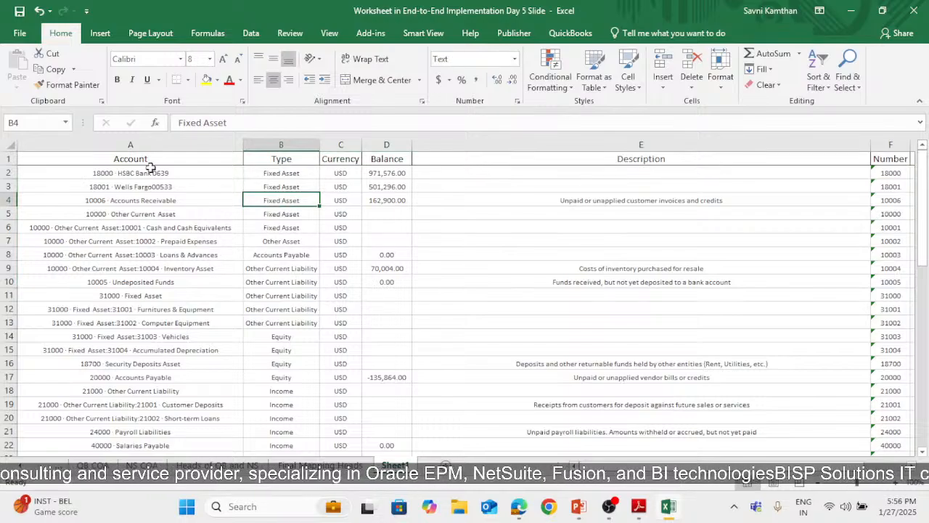
Set the font size of the account data in A2:F56 to 11 and autofit the Account column's width
{"action": "left_click_drag", "start_coordinate": [149, 171], "coordinate": [559, 436]}
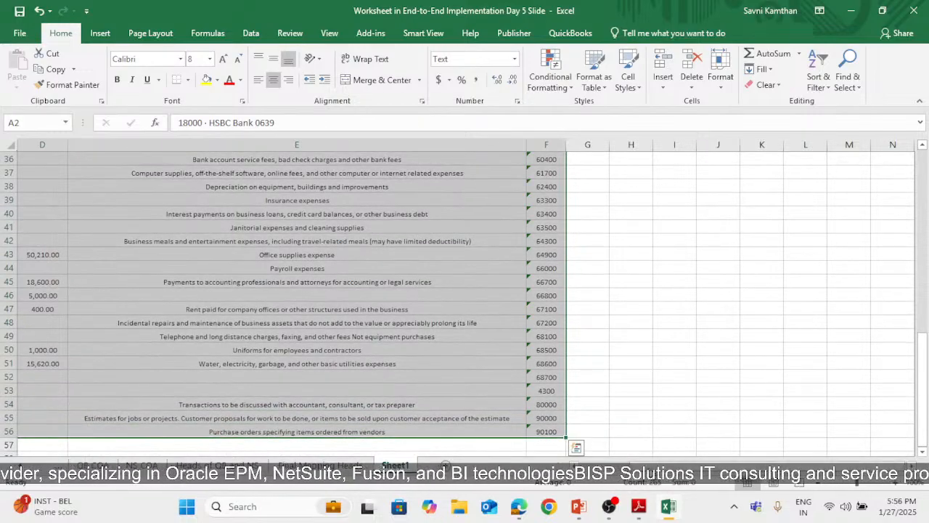
{"action": "scroll", "coordinate": [464, 291], "scroll_direction": "left", "scroll_amount": 3}
{"action": "left_click", "coordinate": [209, 58]}
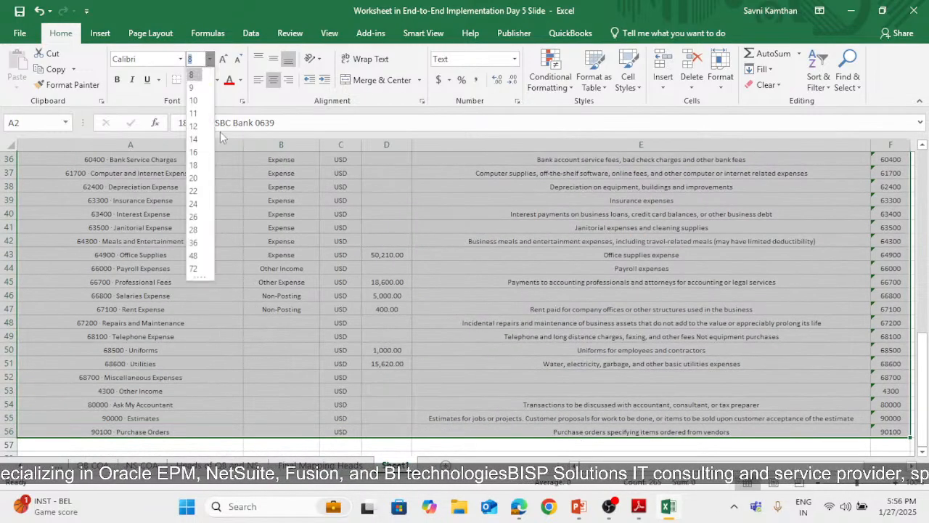
{"action": "left_click", "coordinate": [197, 113]}
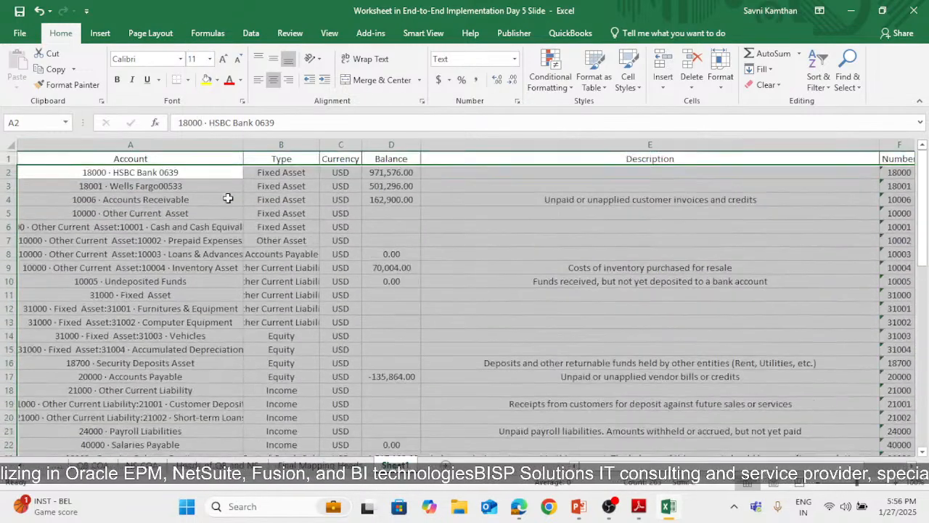
{"action": "double_click", "coordinate": [244, 145]}
{"action": "left_click", "coordinate": [301, 216]}
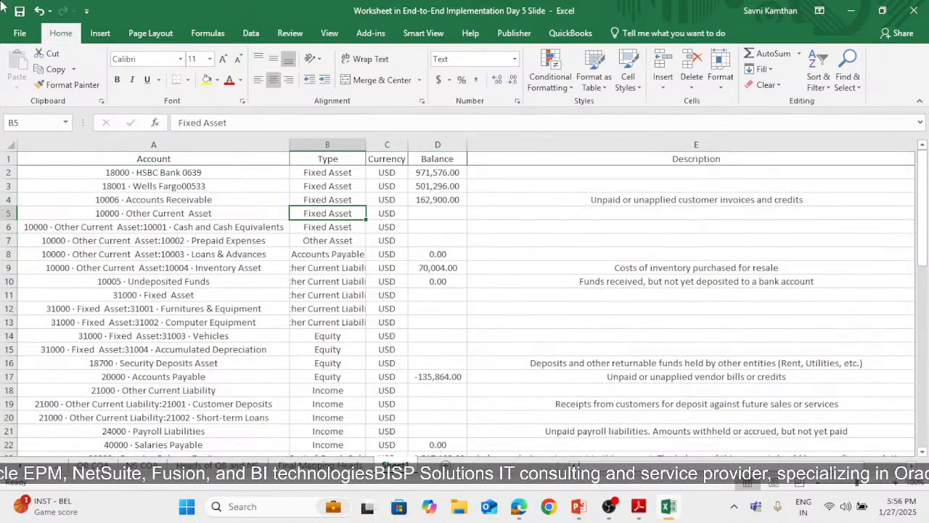
Apply All Borders to the whole sheet and autofit the Type column's width to its contents
{"action": "left_click", "coordinate": [10, 145]}
{"action": "left_click", "coordinate": [187, 80]}
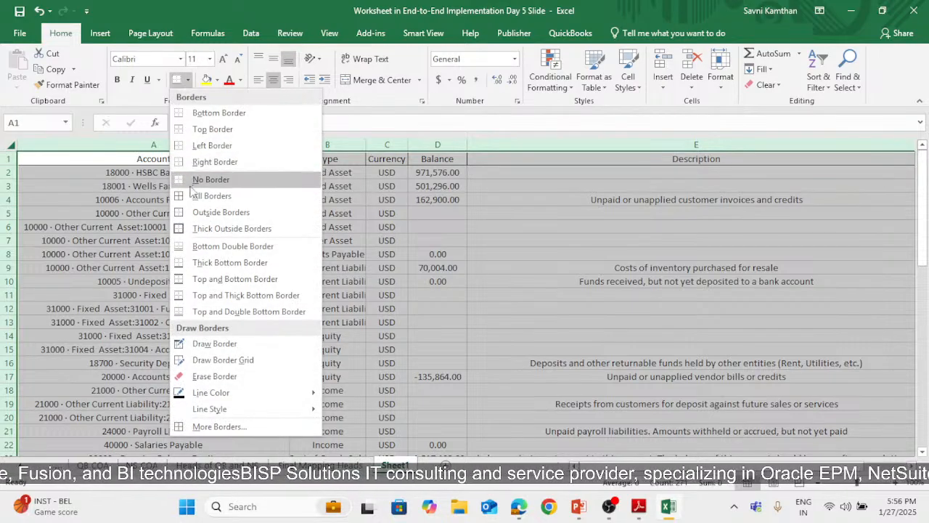
{"action": "left_click", "coordinate": [203, 190]}
{"action": "left_click", "coordinate": [367, 316]}
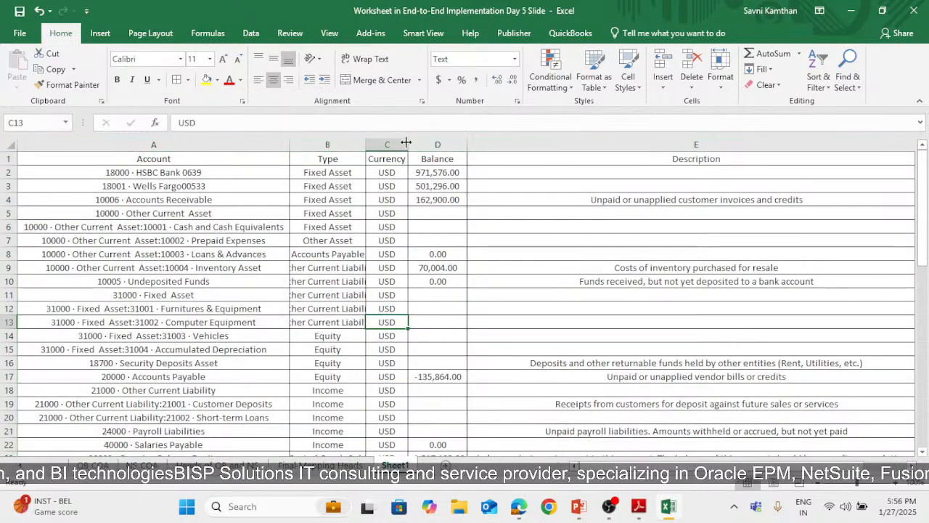
{"action": "double_click", "coordinate": [365, 147]}
Change the currency in C2 to US Dollars, fill it down the Currency column, and autofit that column's width
{"action": "left_click", "coordinate": [425, 173]}
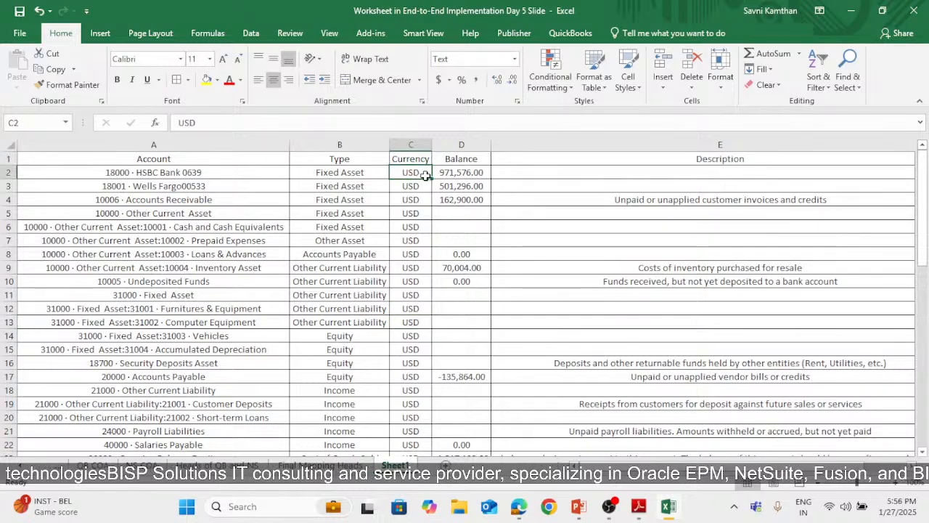
{"action": "double_click", "coordinate": [426, 172]}
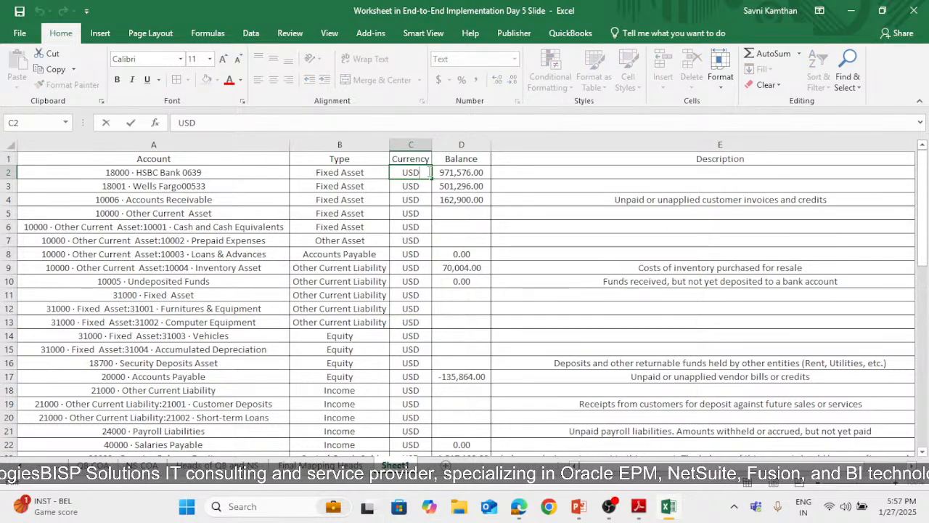
{"action": "key", "text": "BackSpace"}
{"action": "type", "text": "Dol"}
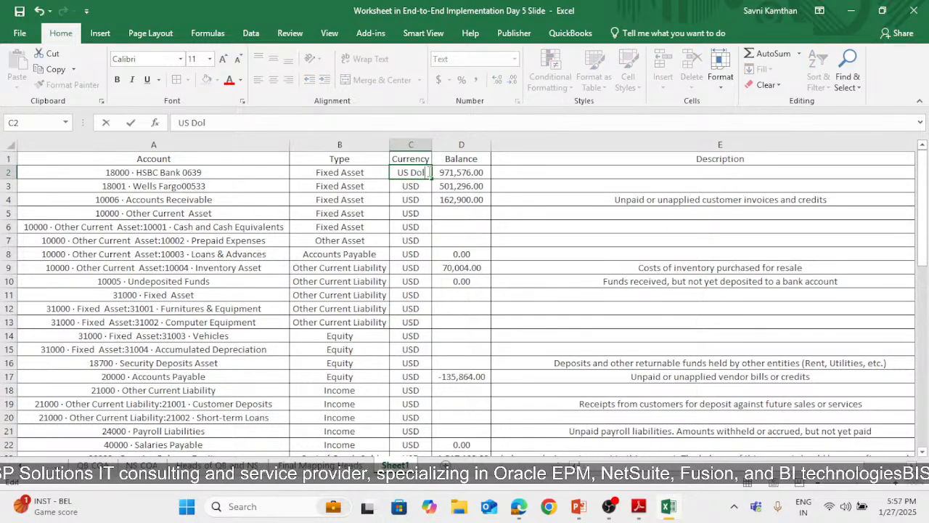
{"action": "type", "text": "lars"}
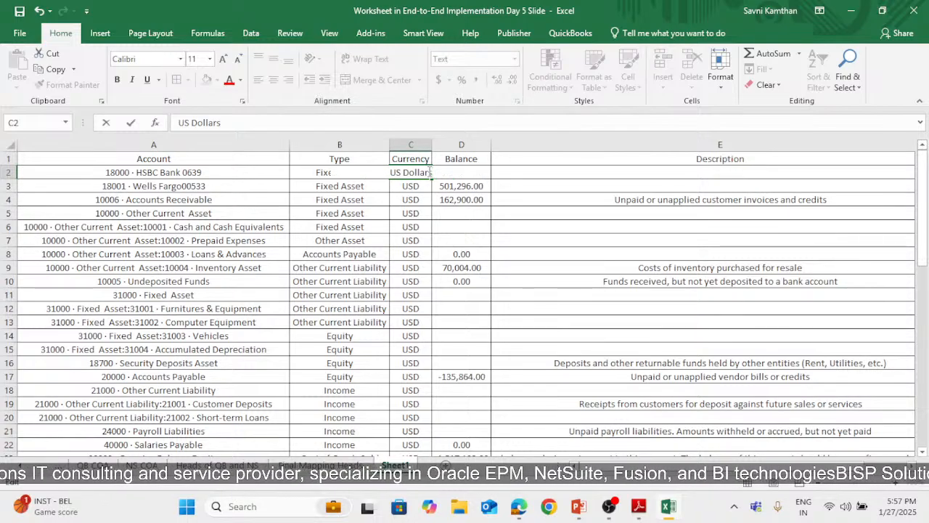
{"action": "double_click", "coordinate": [431, 144]}
{"action": "left_click", "coordinate": [428, 171]}
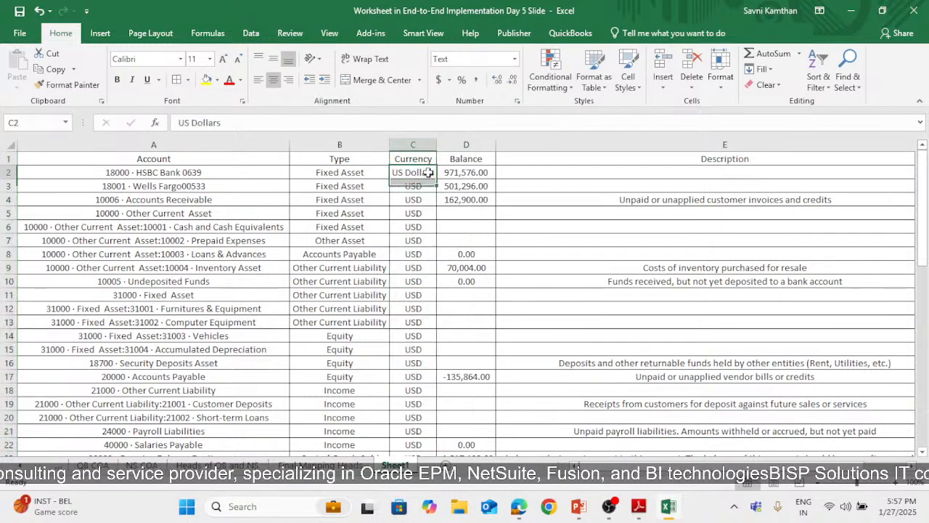
{"action": "double_click", "coordinate": [435, 179]}
{"action": "left_click", "coordinate": [501, 202]}
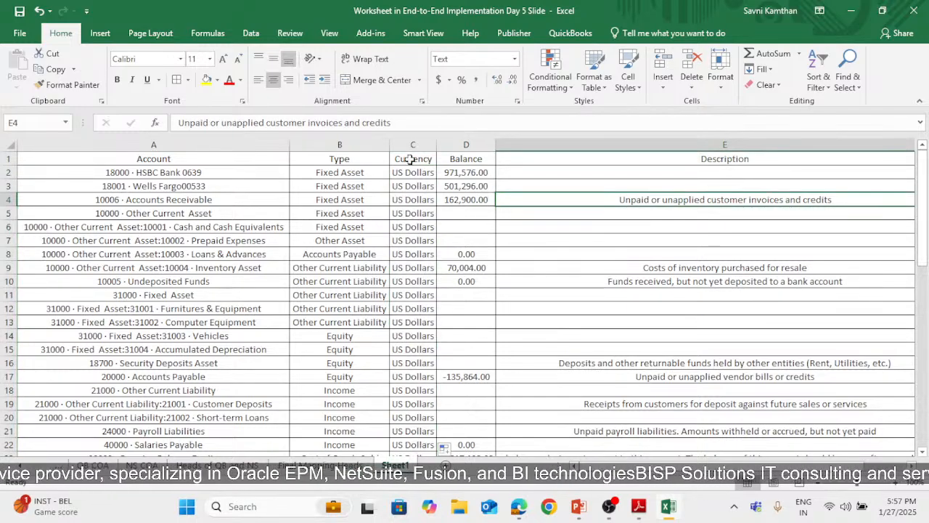
Make the heading row 1 bold
{"action": "left_click", "coordinate": [9, 158]}
{"action": "left_click", "coordinate": [116, 79]}
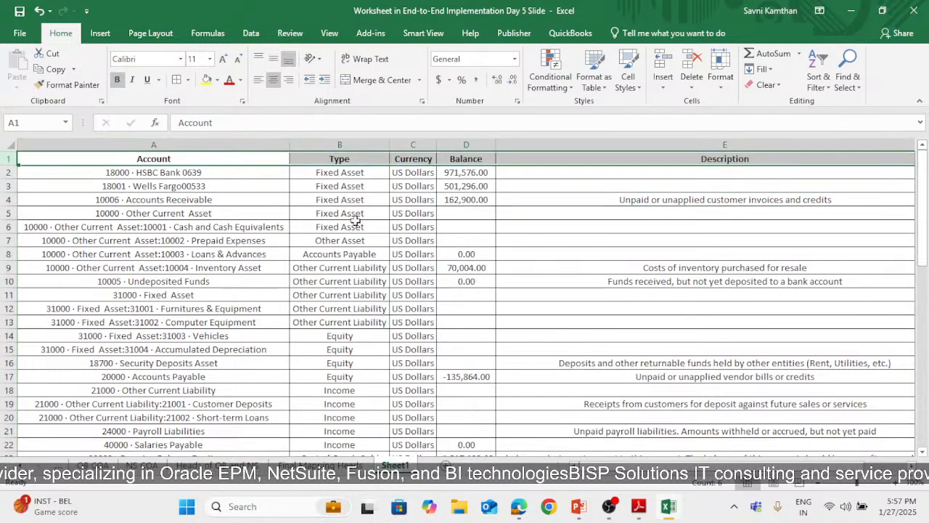
{"action": "left_click", "coordinate": [374, 226]}
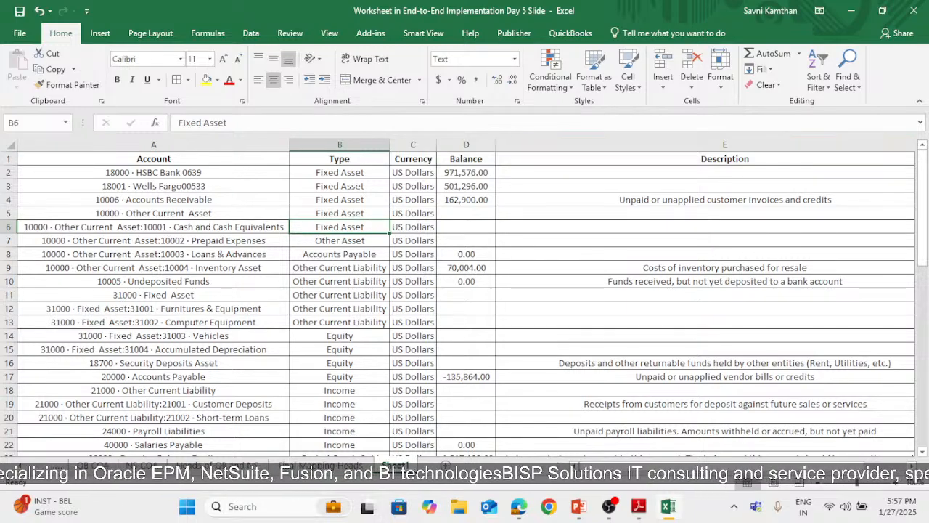
Rename Sheet1 as Final Sheet for Uploading
{"action": "right_click", "coordinate": [395, 465]}
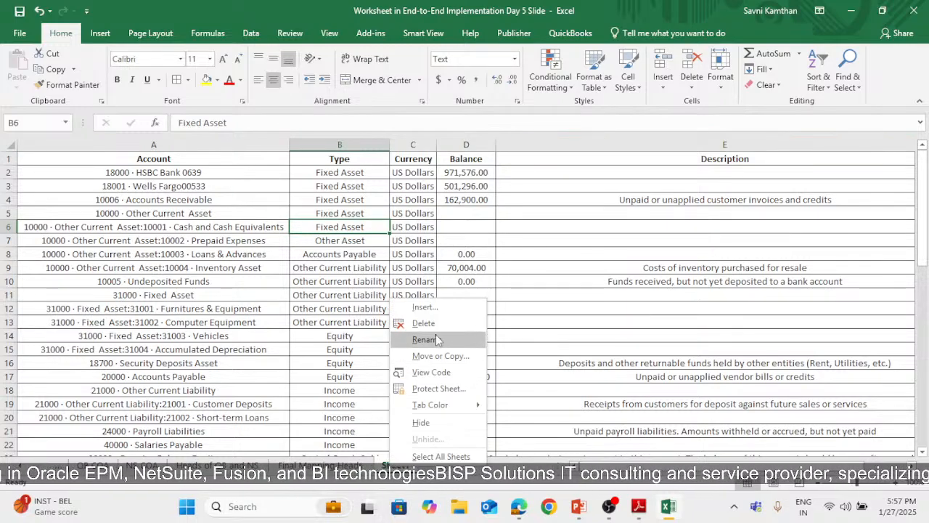
{"action": "left_click", "coordinate": [437, 339]}
{"action": "type", "text": "Final "}
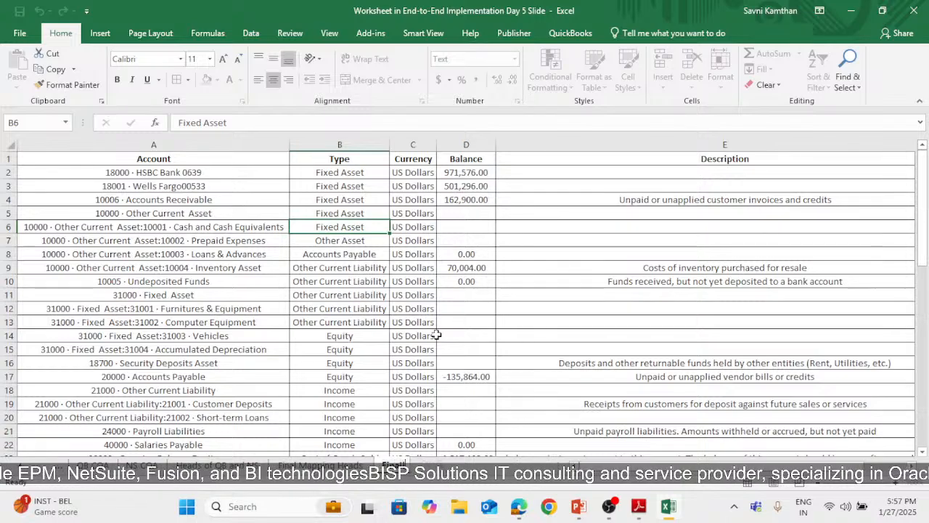
{"action": "type", "text": "Sheet"}
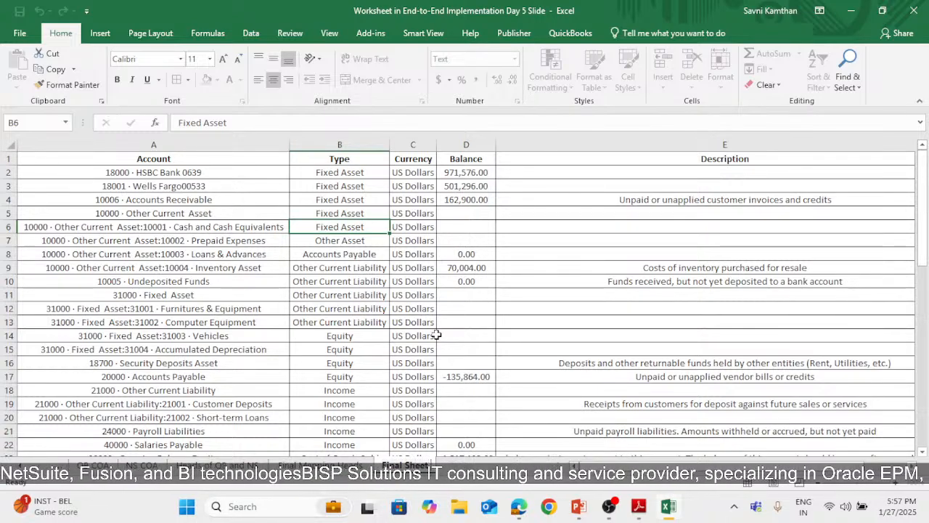
{"action": "type", "text": " for Uploa"}
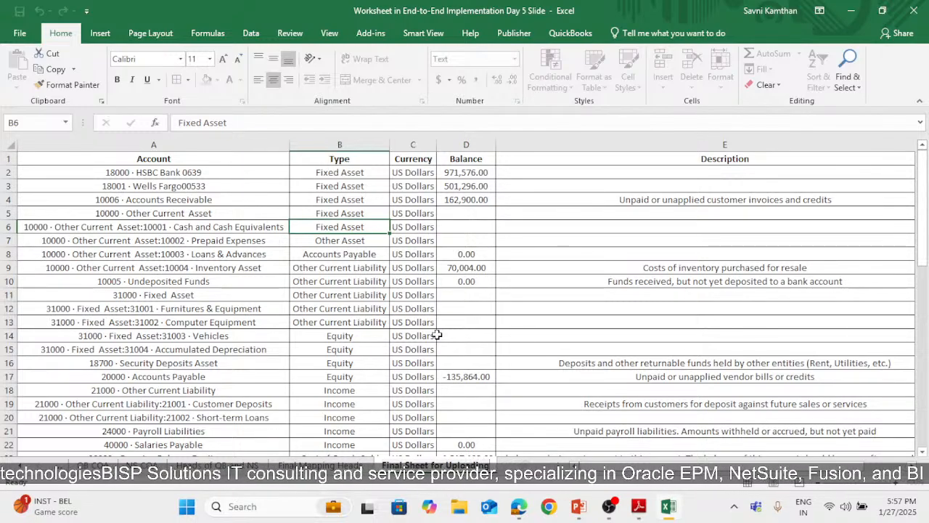
{"action": "type", "text": "ding"}
{"action": "left_click", "coordinate": [544, 347]}
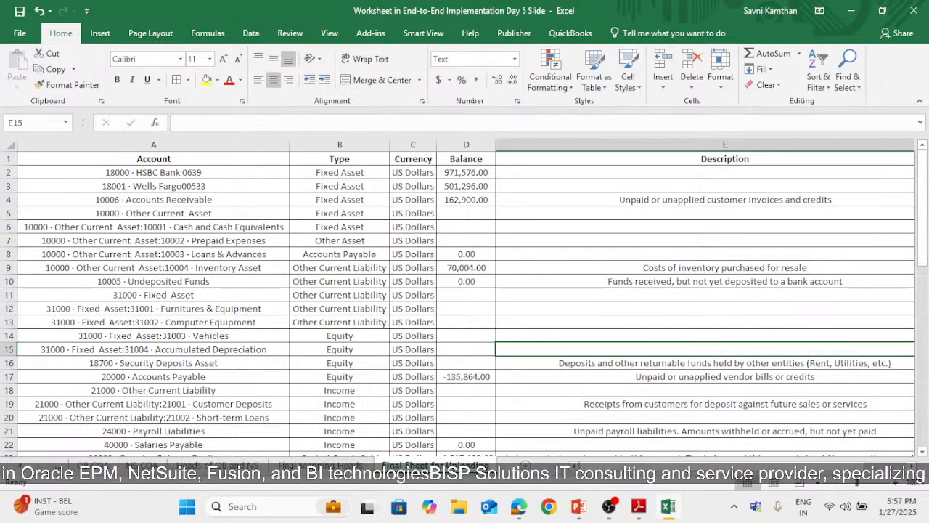
Switch to the End-to-End Implementation Day 5 Slide presentation in PowerPoint
{"action": "key", "text": "alt+Tab"}
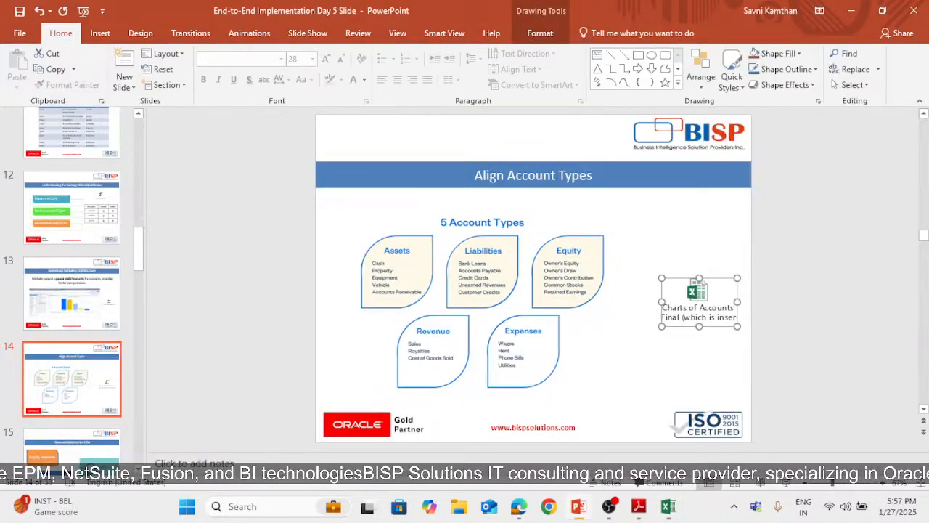